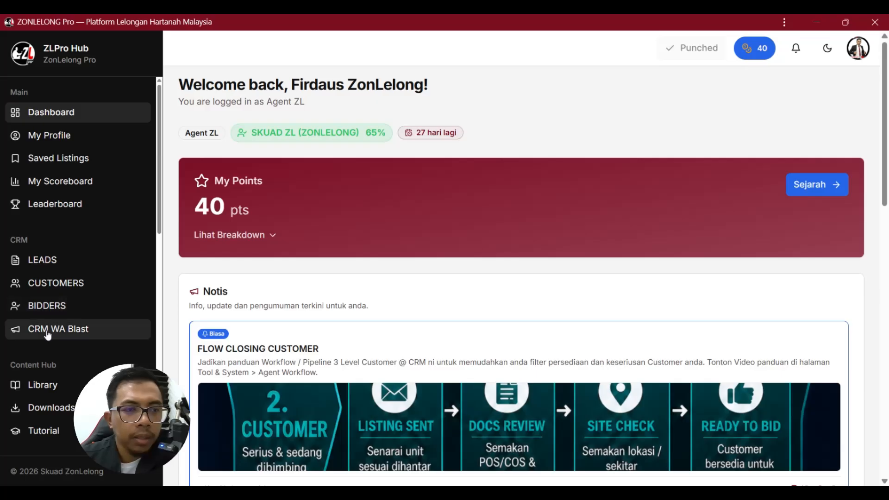
Open the CRM WA Blast page from the CRM section of the sidebar.
click(77, 330)
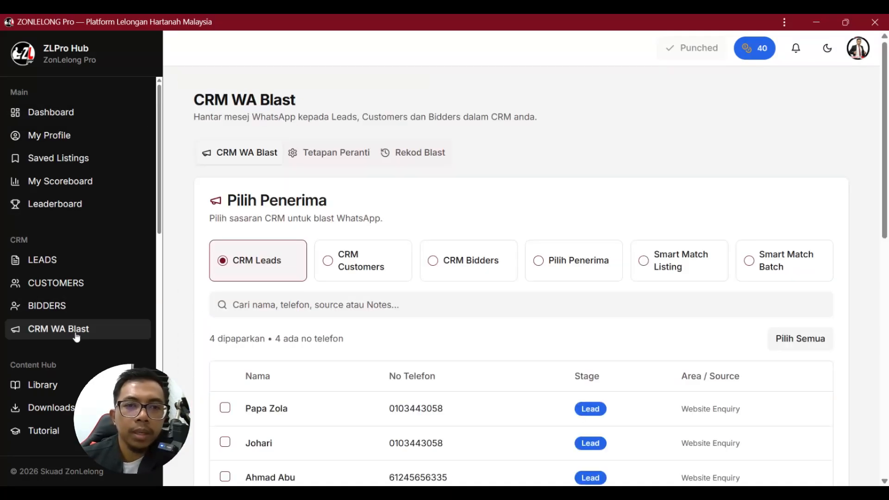
Show the Tetapan Peranti tab and open the Onsend.io sign-up site in a maximized browser.
click(331, 159)
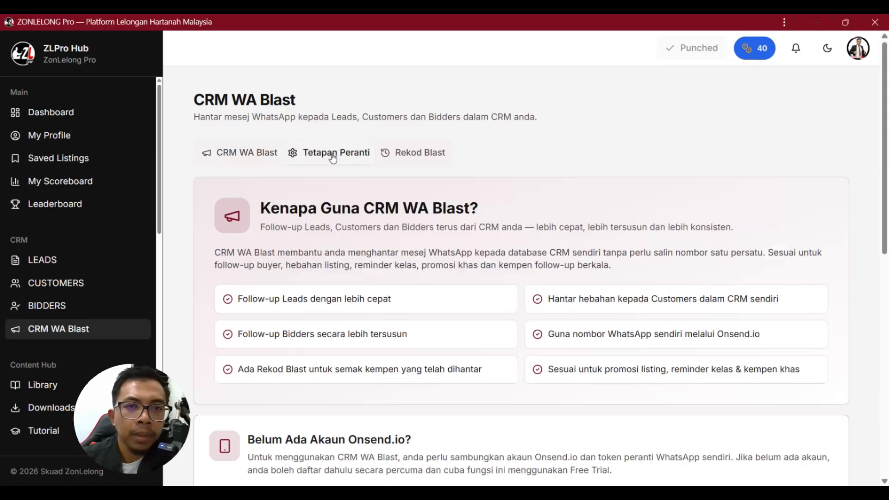
scroll(342, 172, down, 4)
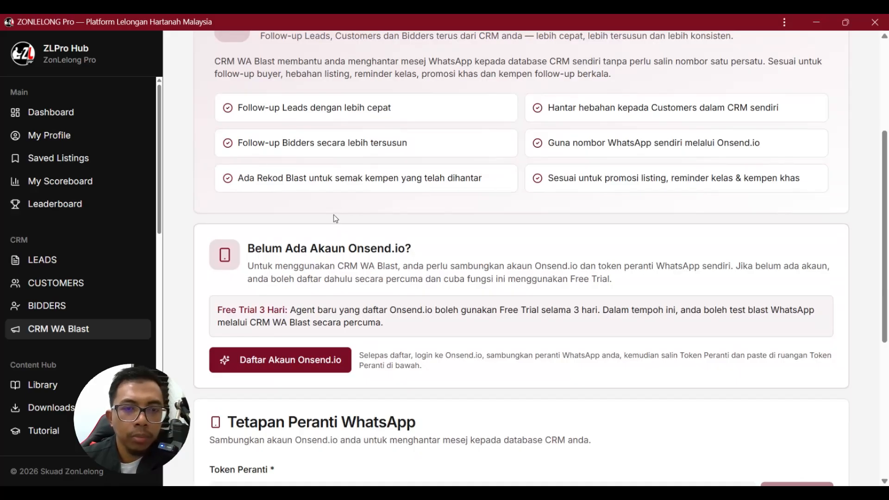
scroll(330, 214, up, 3)
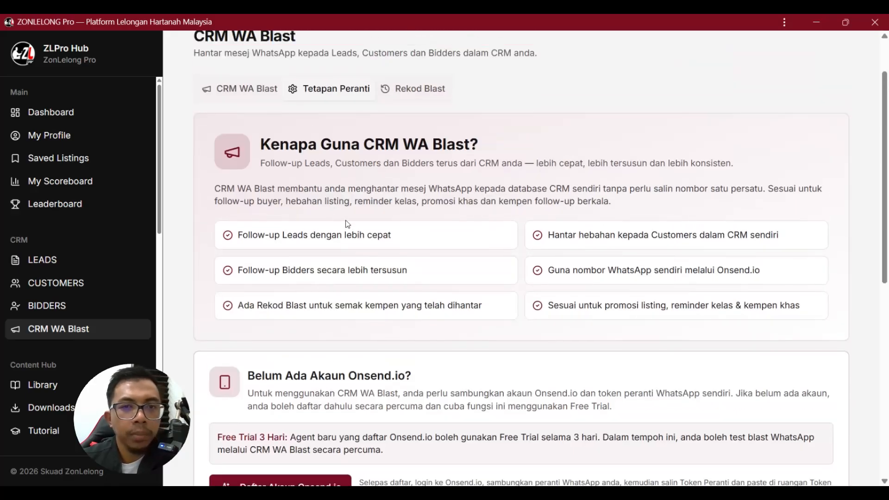
scroll(301, 215, down, 3)
scroll(263, 243, down, 3)
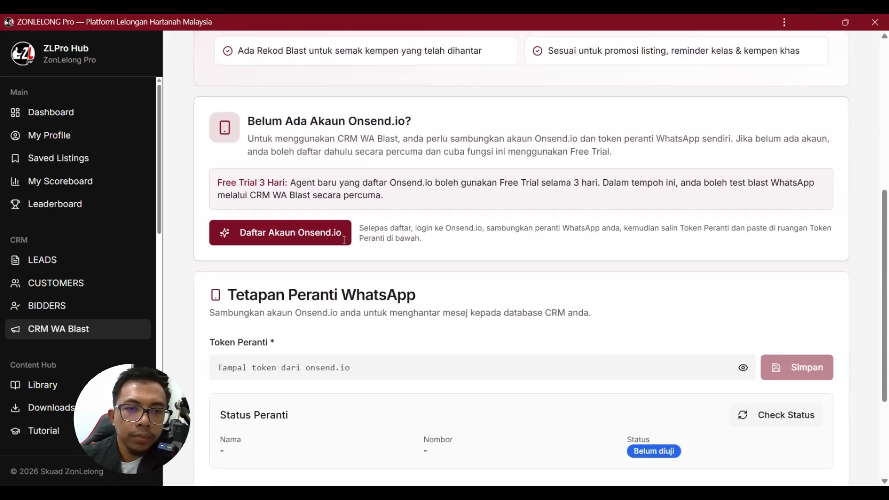
click(284, 241)
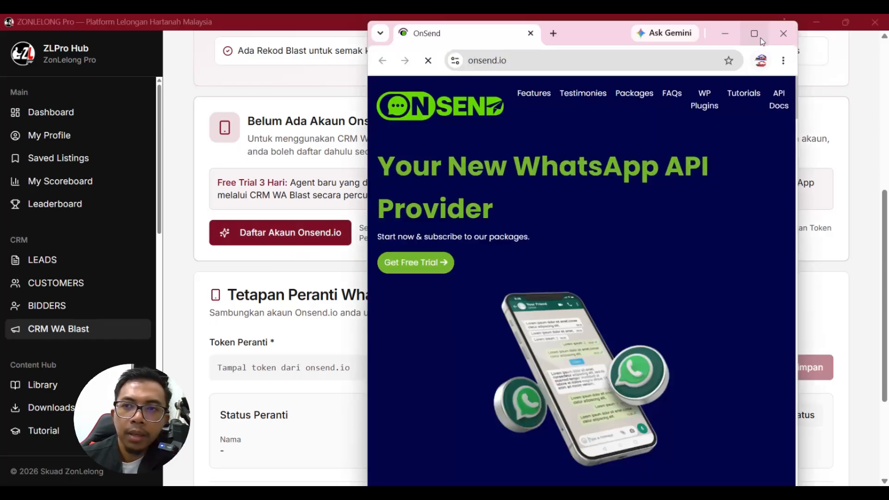
click(754, 33)
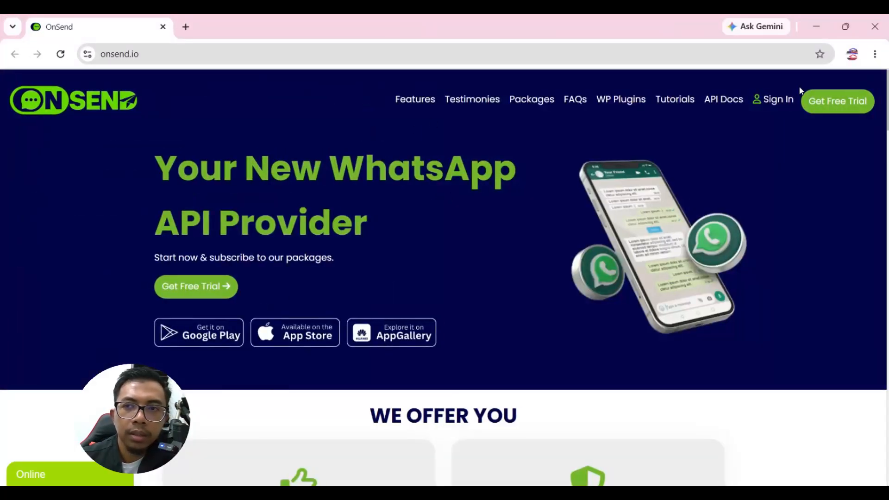
On the free-trial form, autofill name and e-mail, then enter the phone number and the password twice.
click(782, 102)
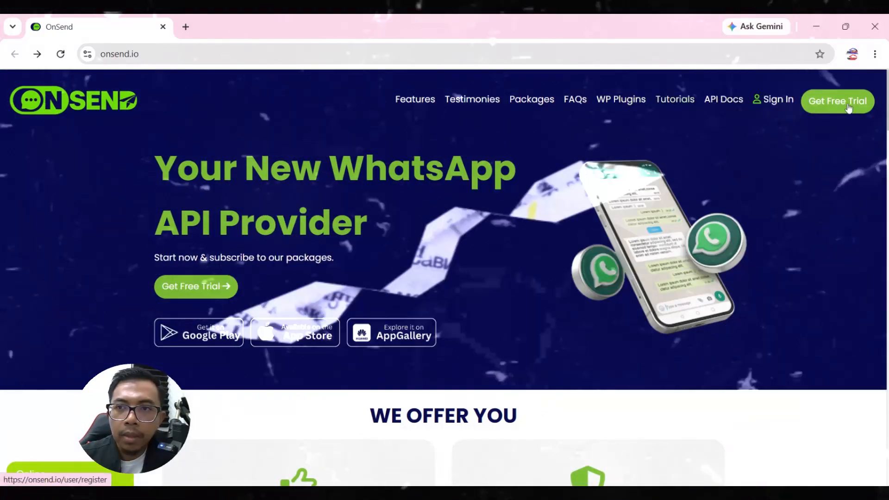
click(840, 107)
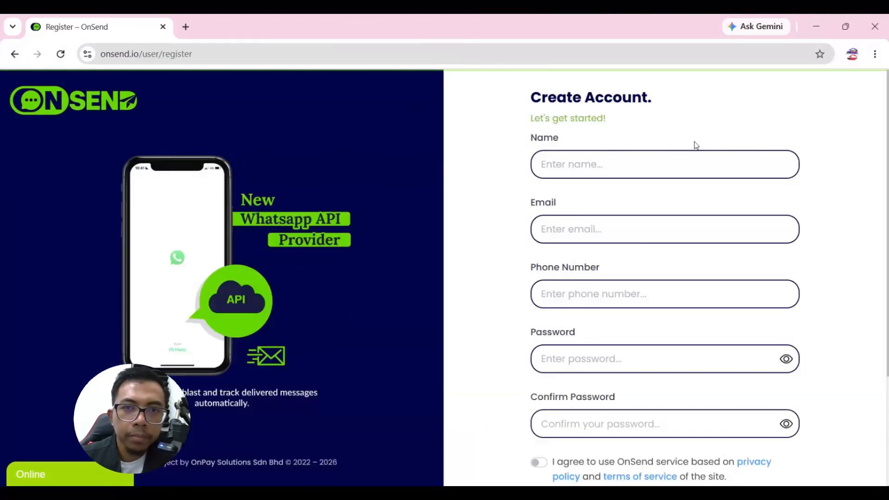
click(693, 165)
click(691, 197)
click(602, 294)
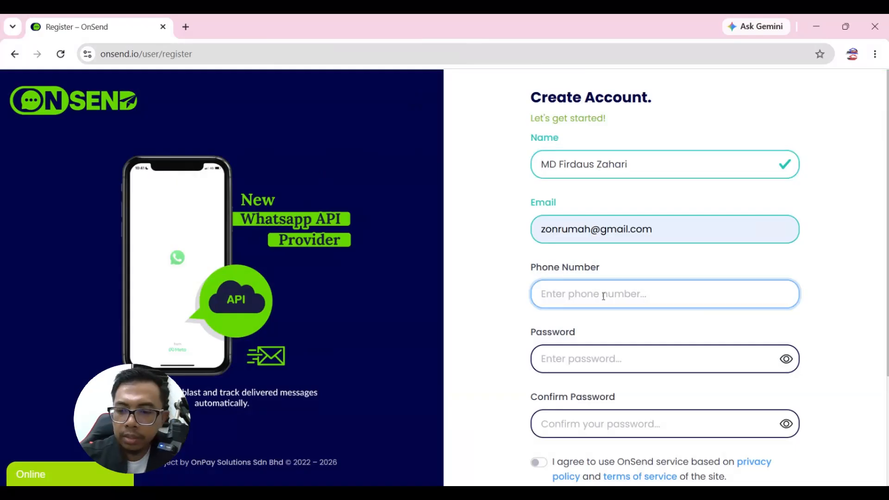
click(601, 359)
text(**********)
scroll(600, 356, down, 3)
click(602, 311)
text(**********)
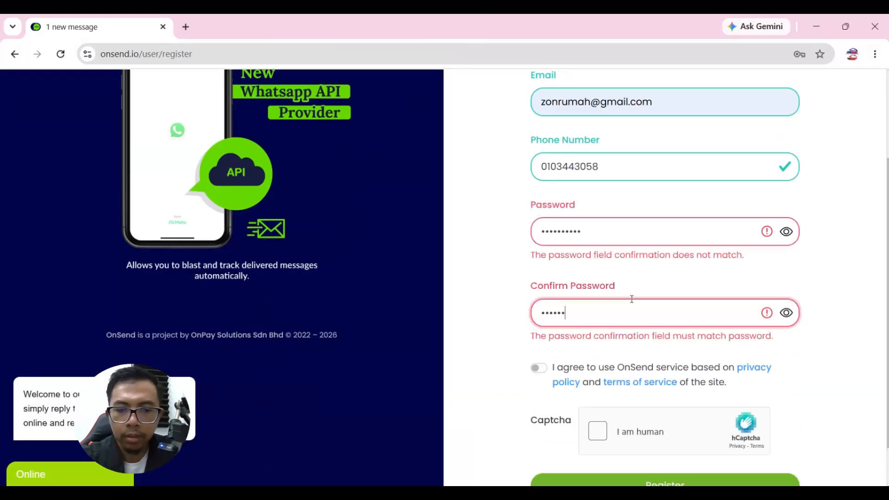
Accept the terms of service, solve the hCaptcha and submit the registration.
click(539, 333)
click(598, 399)
click(446, 272)
click(442, 323)
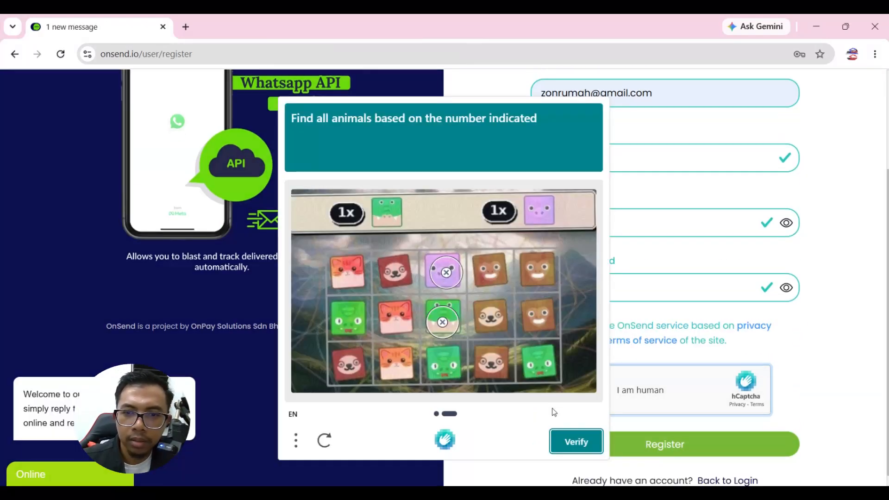
click(583, 443)
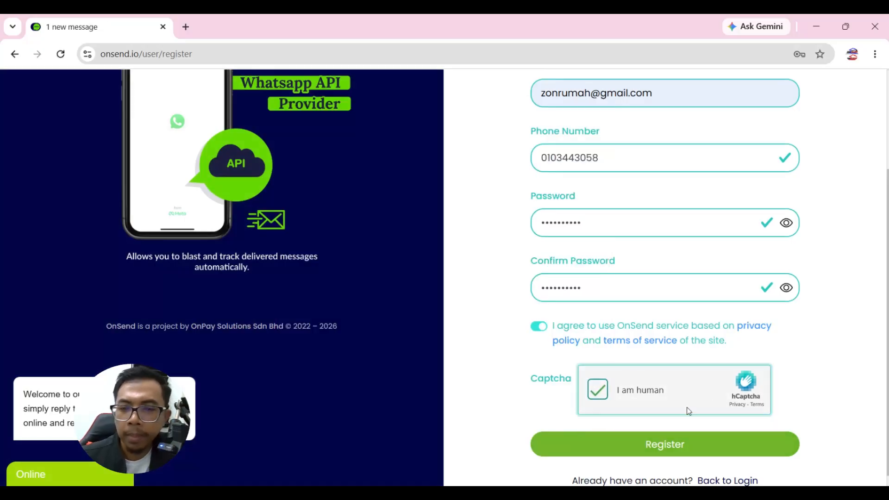
click(660, 447)
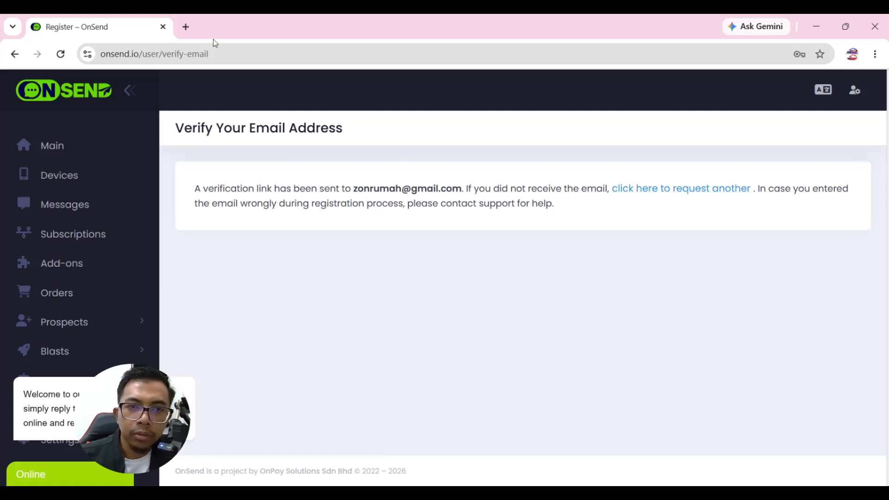
Confirm the OnSend address via the Verify Email Address message in the Gmail inbox.
click(185, 28)
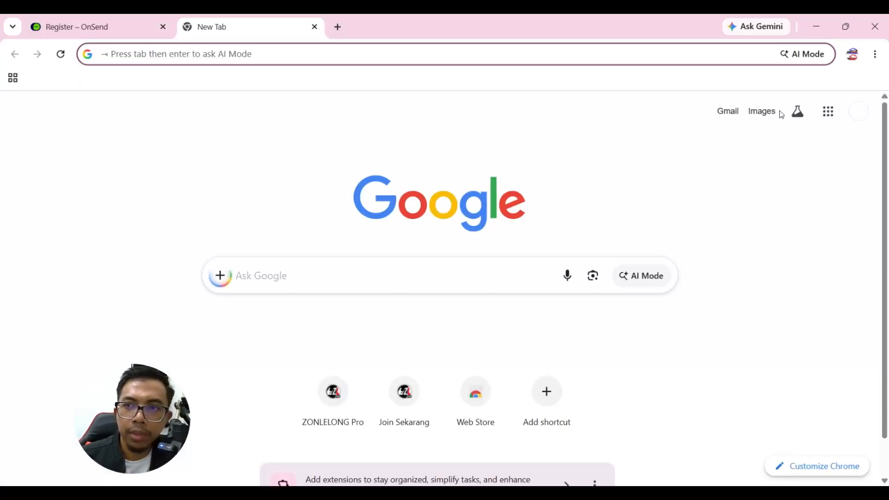
click(728, 116)
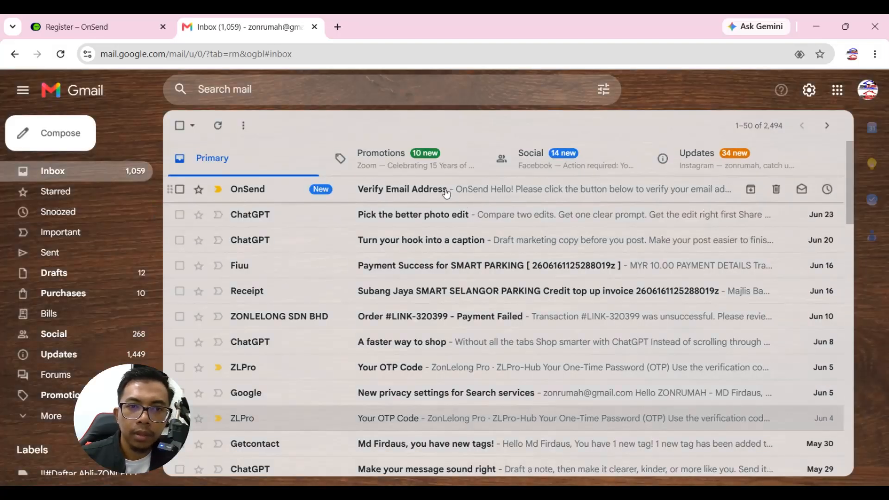
click(446, 191)
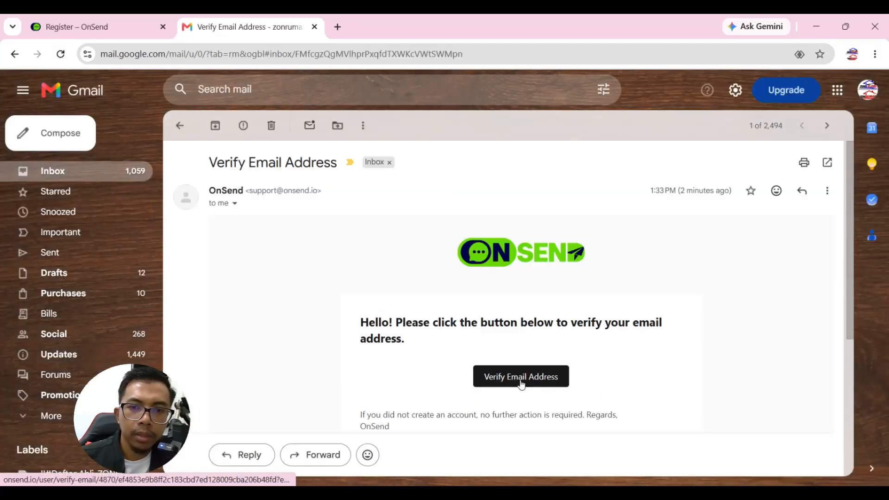
scroll(522, 384, down, 1)
click(506, 317)
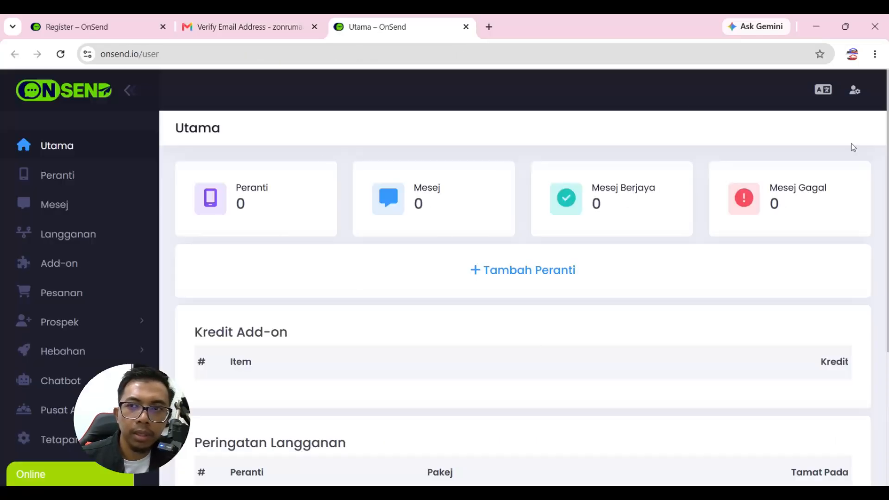
Review the OnSend Profil Akaun page from the user menu.
click(855, 90)
click(767, 136)
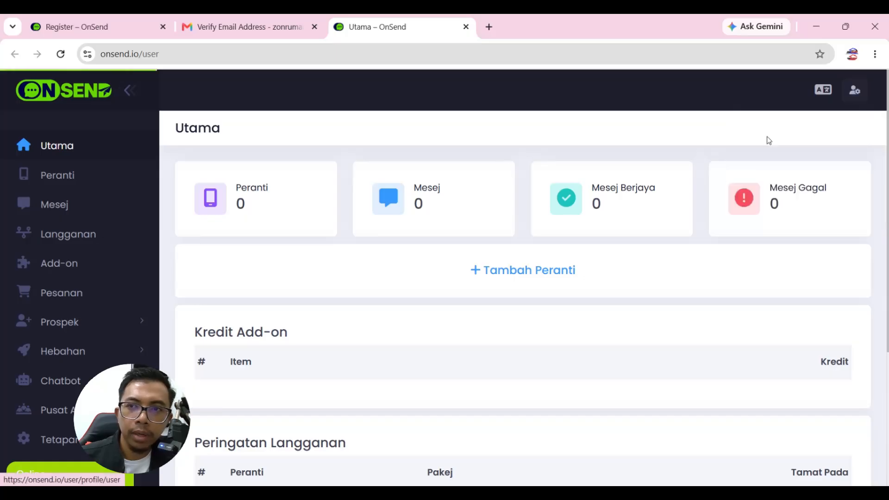
scroll(382, 238, down, 2)
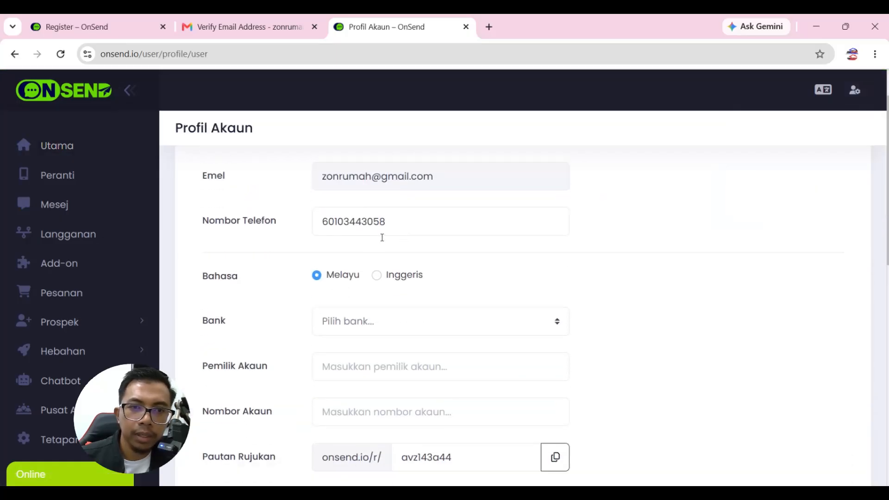
scroll(405, 308, up, 2)
scroll(361, 306, down, 3)
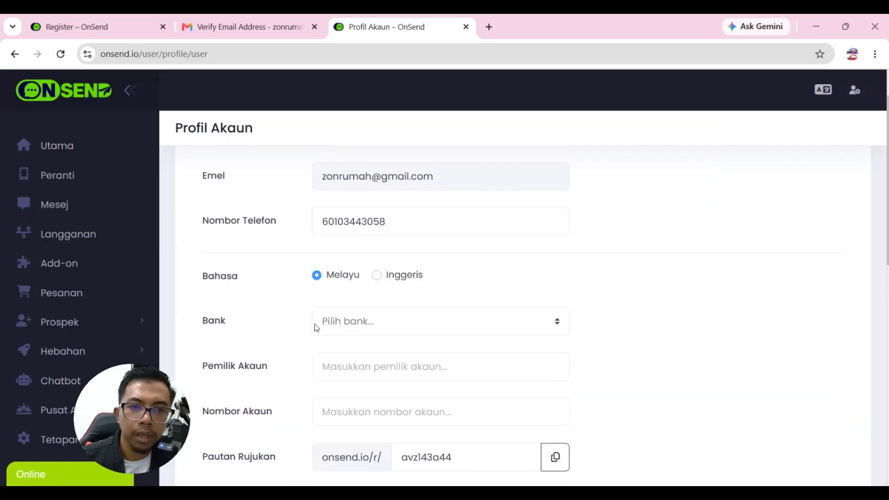
scroll(389, 317, down, 1)
scroll(417, 324, down, 1)
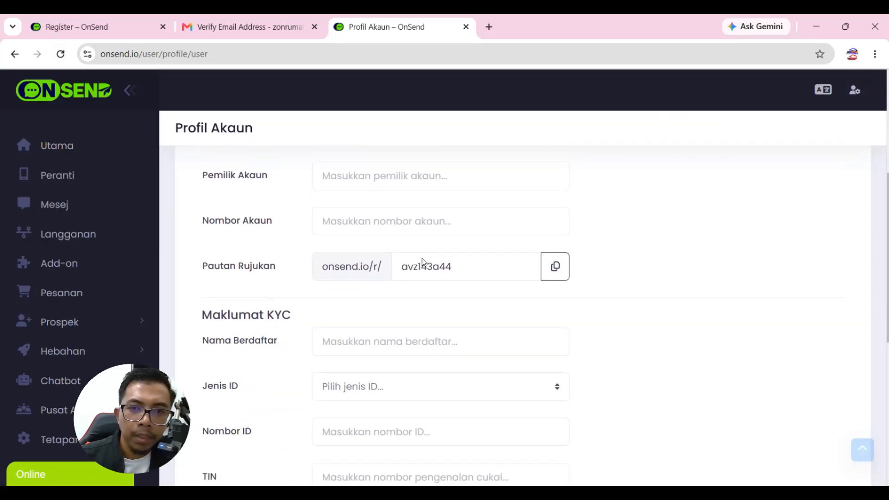
scroll(528, 332, down, 1)
scroll(579, 321, up, 5)
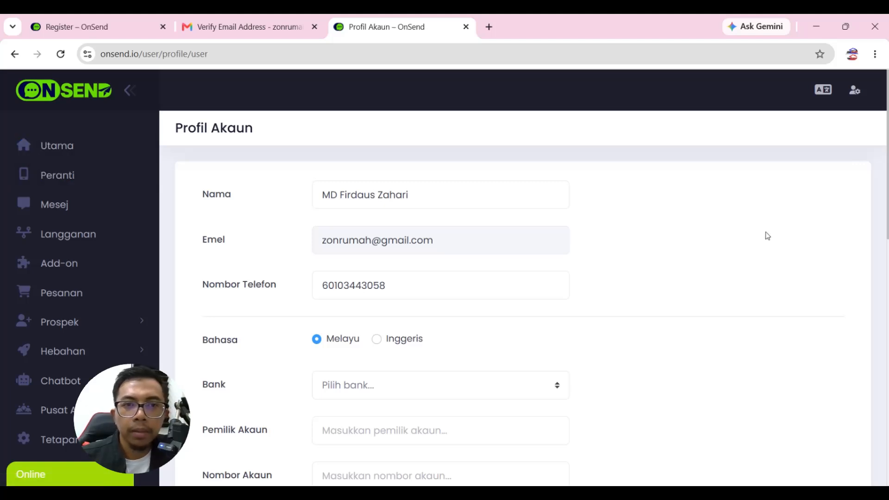
Return to the Utama dashboard and switch the interface language to English (Inggeris).
click(70, 148)
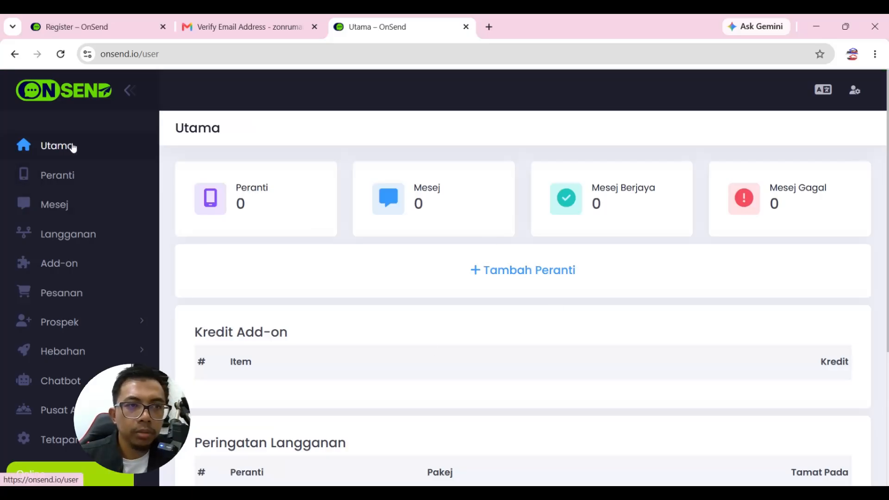
scroll(384, 302, down, 4)
scroll(329, 365, up, 1)
scroll(333, 363, down, 1)
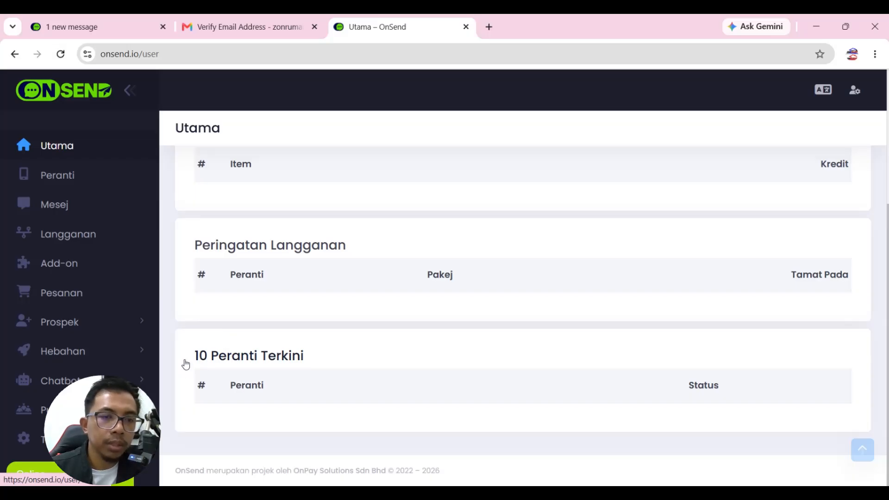
scroll(364, 282, up, 4)
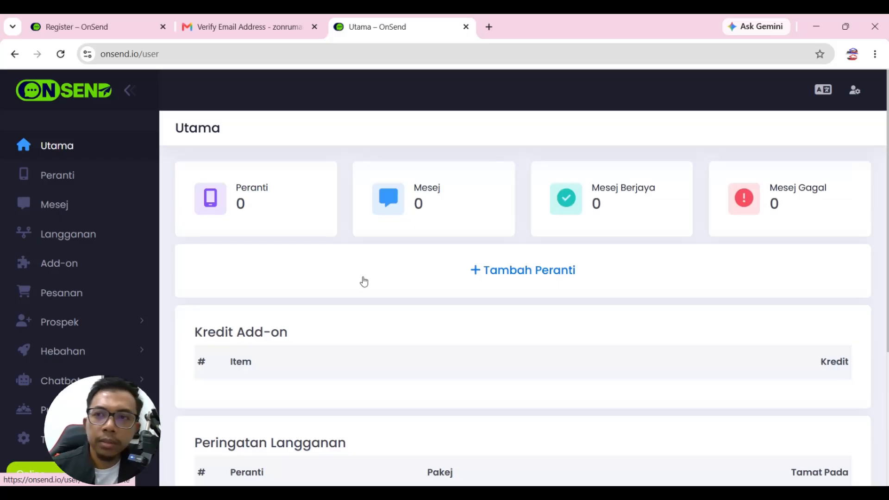
click(826, 95)
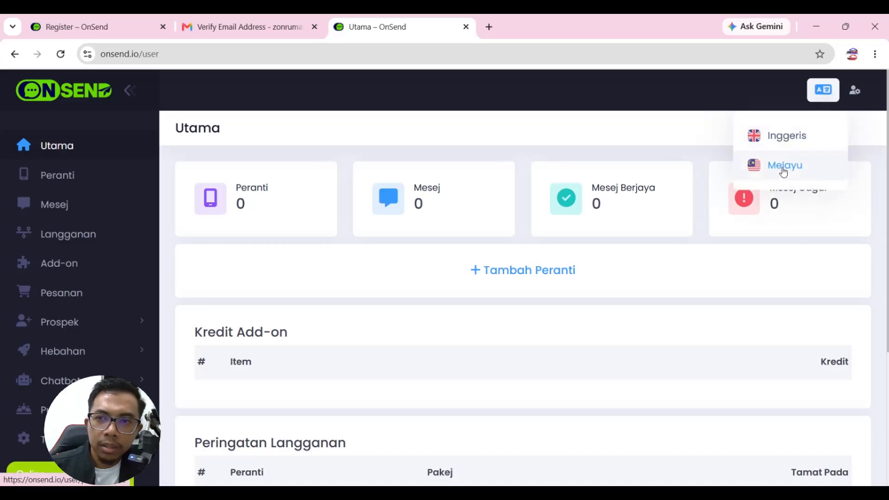
click(782, 135)
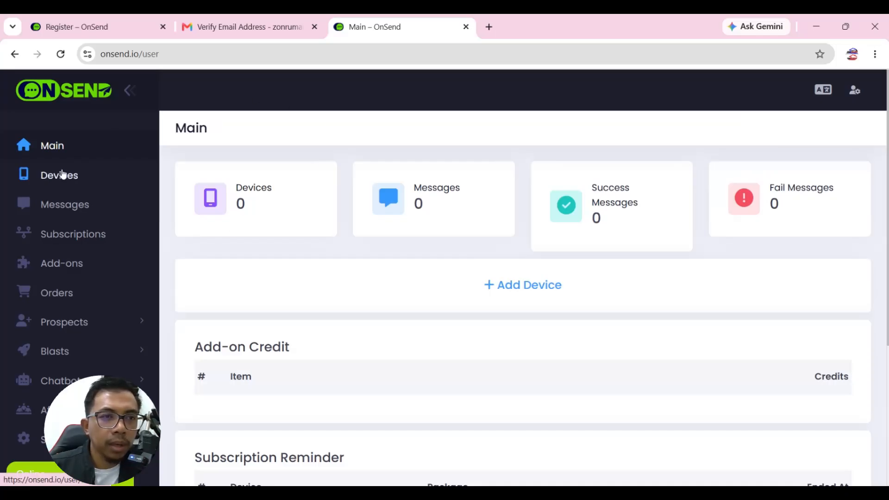
Start a new device from the device list and name it 'Bot Ana Zonlelong'.
click(82, 177)
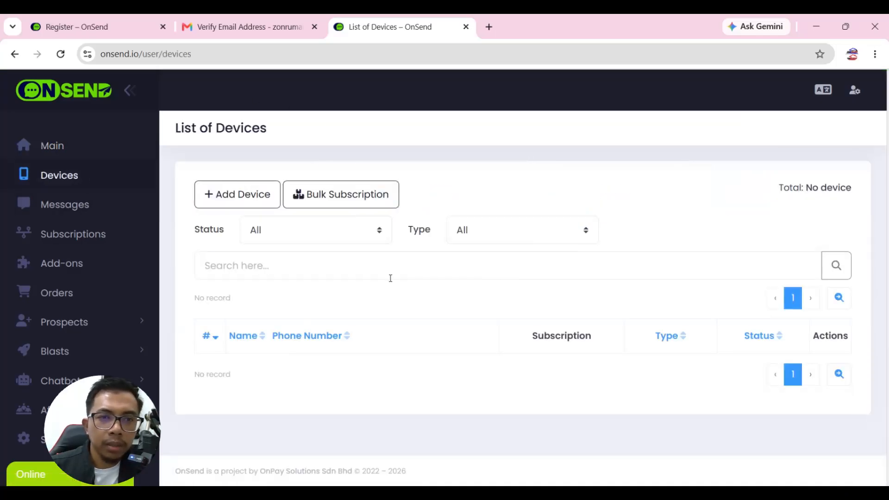
click(232, 199)
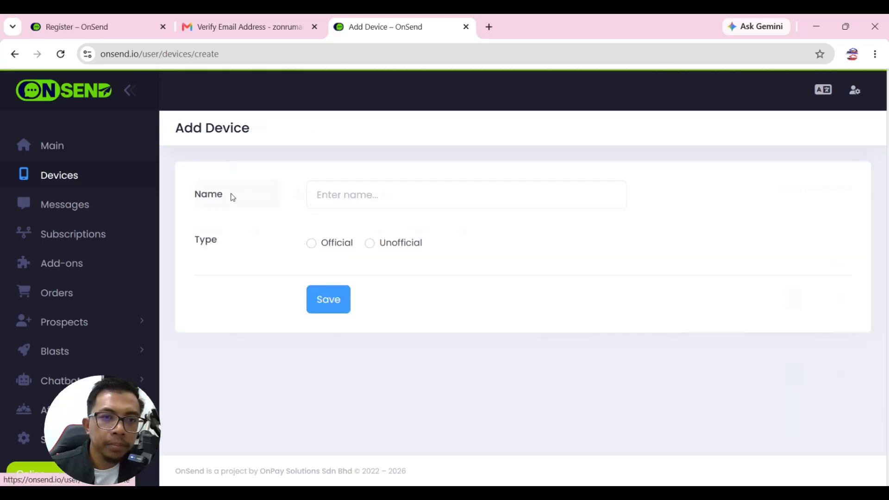
click(372, 198)
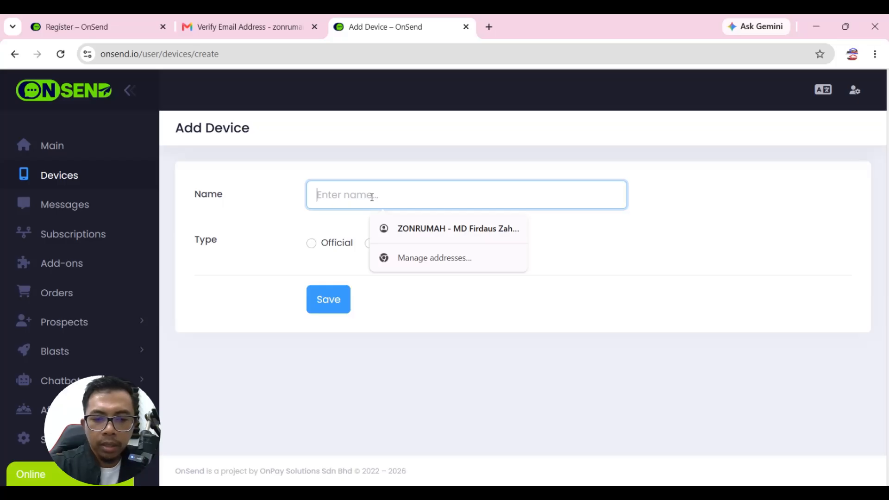
text(Test-)
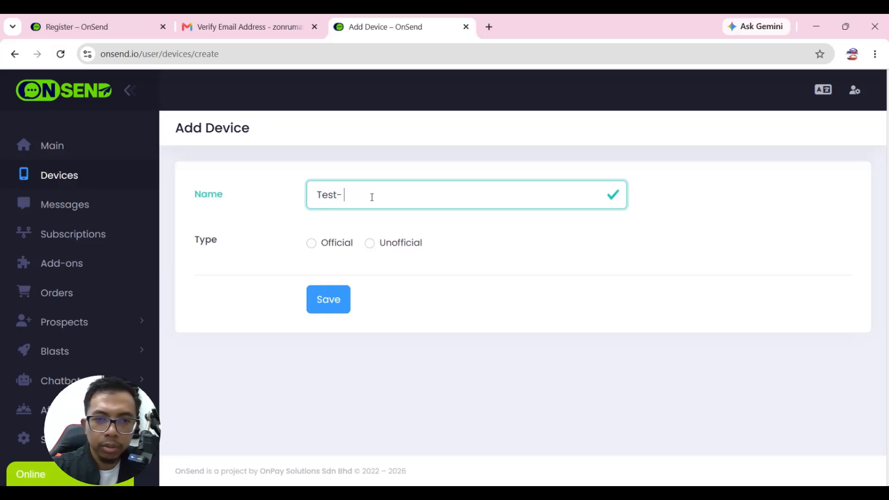
key(BackSpace)
key(BackSpace)
key(BackSpace)
key(BackSpace)
text(Bo t)
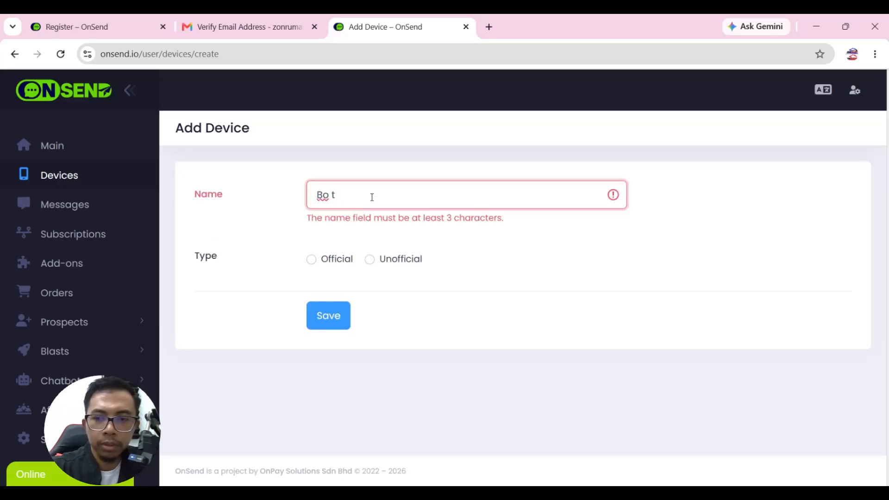
key(BackSpace)
key(BackSpace)
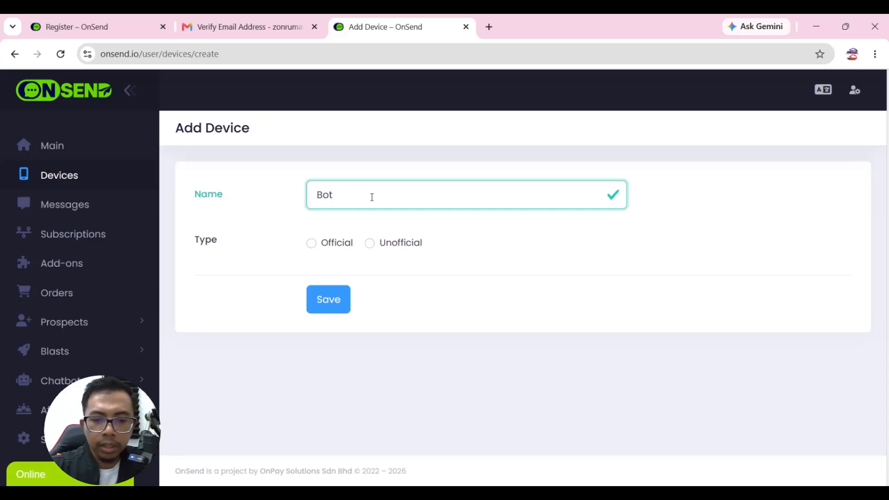
text(Ana Zonlelong)
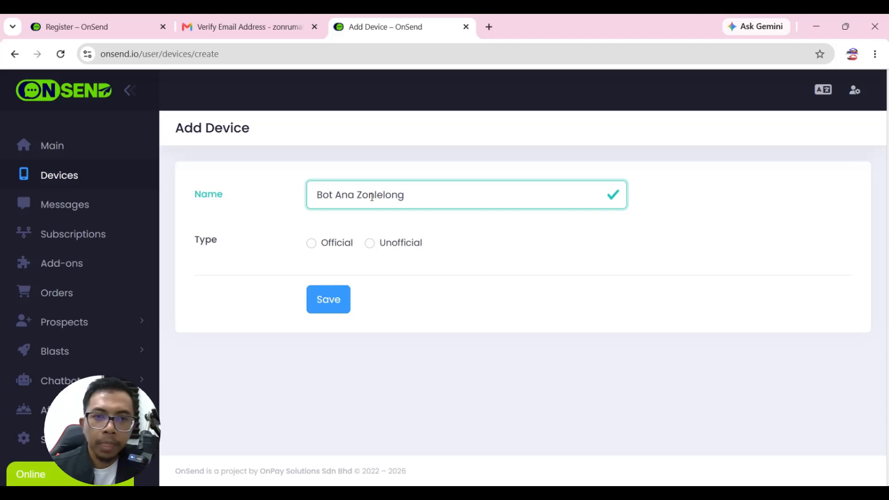
Set the device type to Unofficial and save the new device.
click(372, 247)
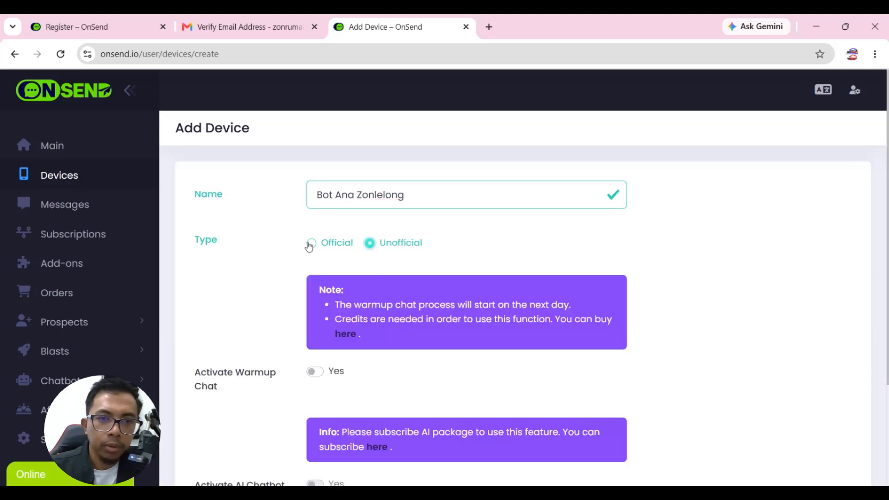
click(310, 245)
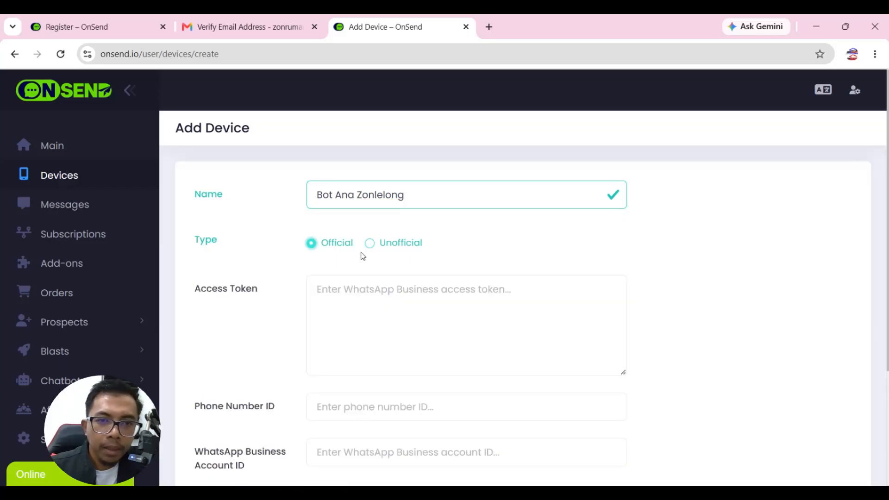
scroll(373, 269, down, 1)
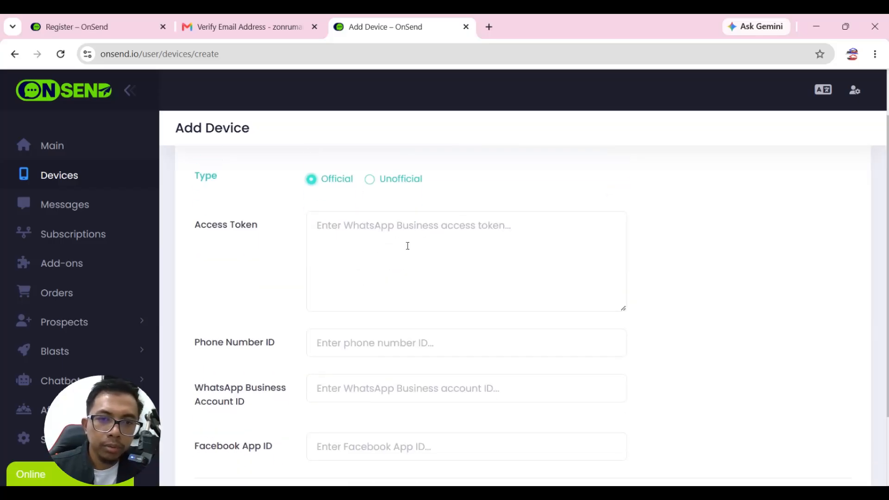
scroll(373, 268, down, 2)
scroll(374, 268, up, 3)
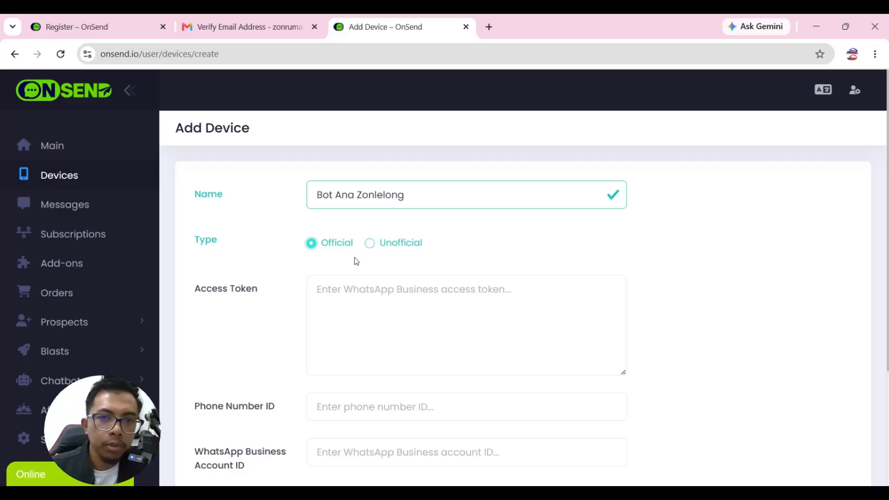
click(370, 245)
scroll(401, 263, down, 2)
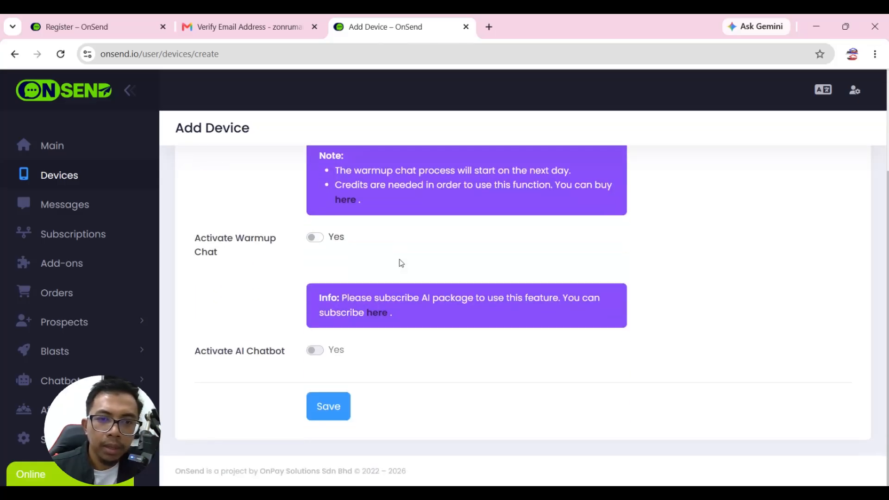
click(334, 408)
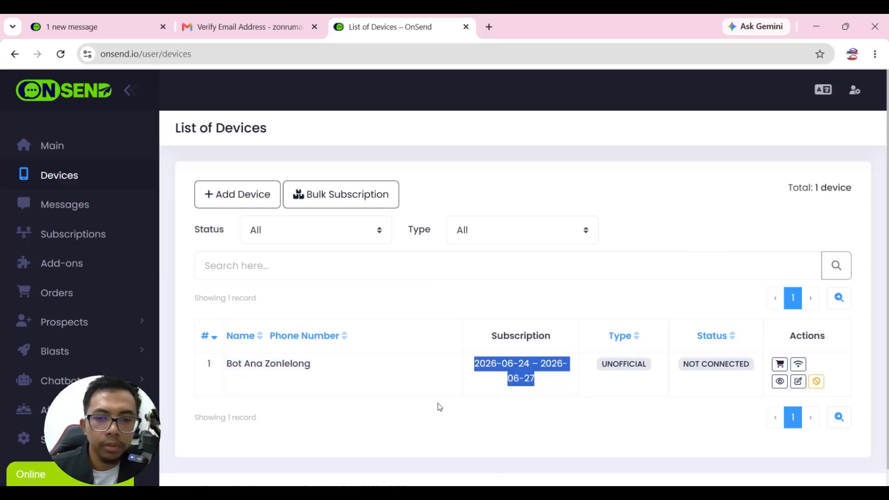
click(634, 412)
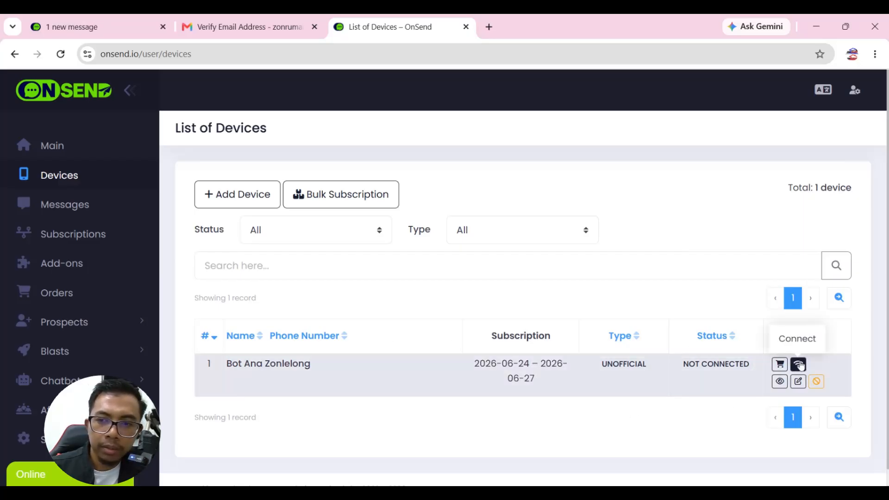
click(799, 365)
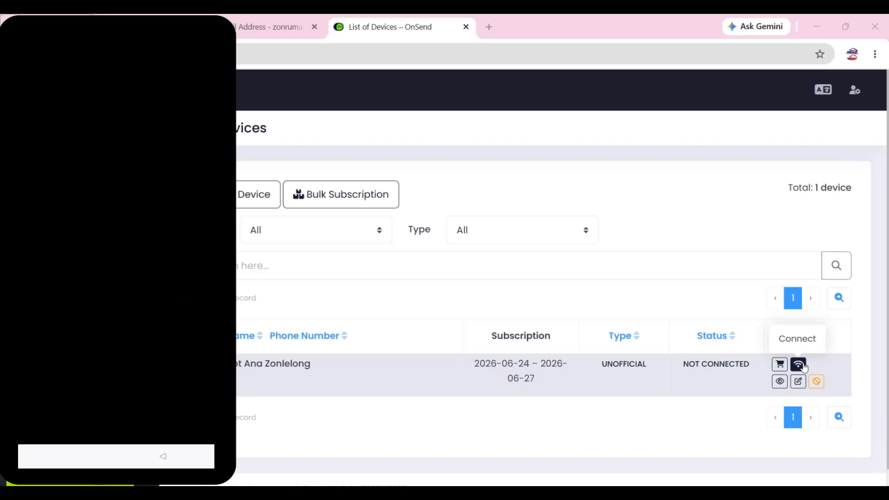
Scan the Bot Ana Zonlelong device's QR code with the phone's WhatsApp and save the link.
click(802, 366)
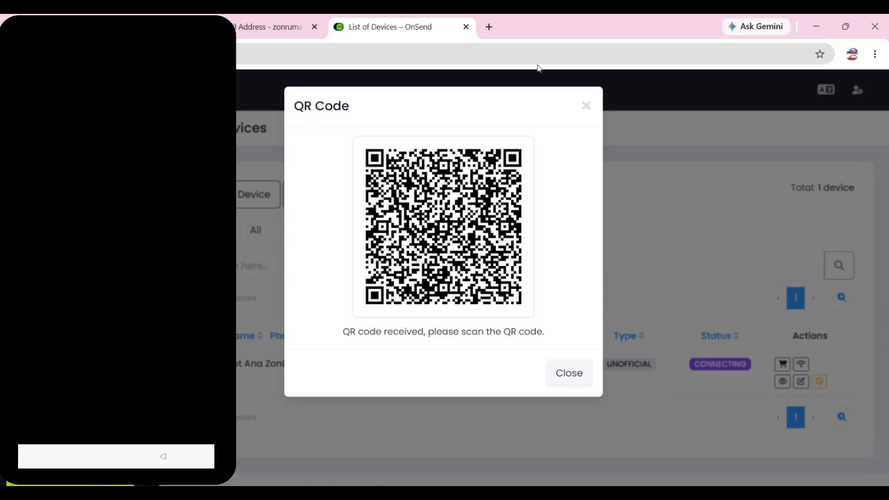
click(586, 106)
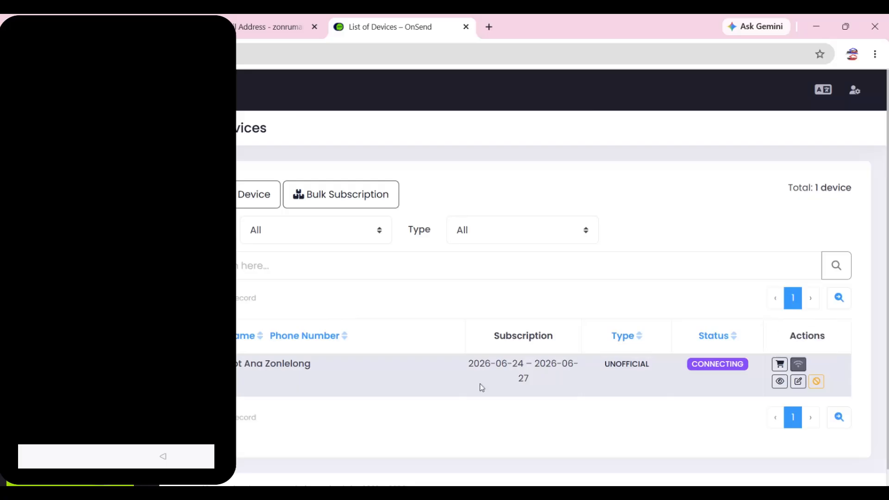
click(799, 365)
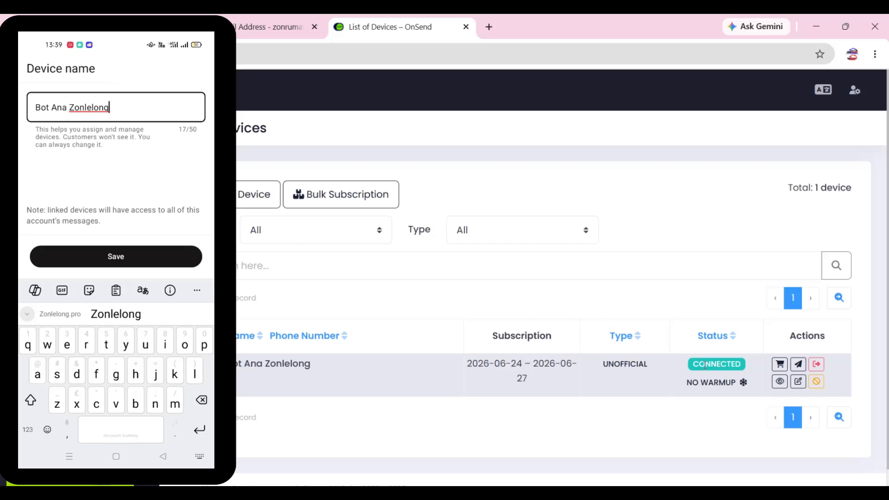
click(121, 256)
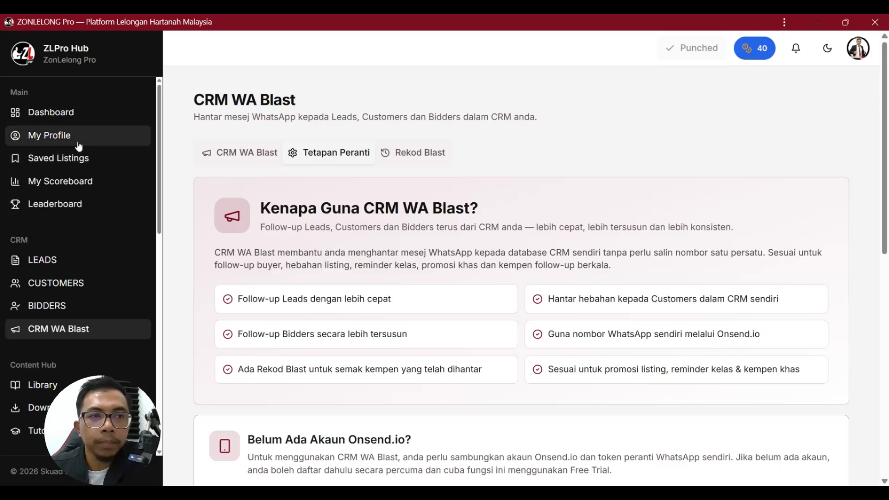
Return to ZONLELONG Pro's CRM WA Blast page and show its Tetapan Peranti tab.
click(58, 113)
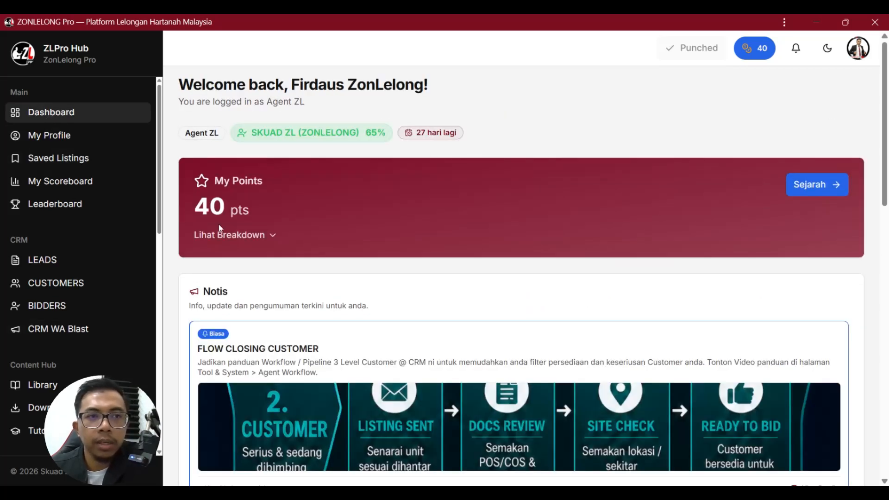
click(54, 332)
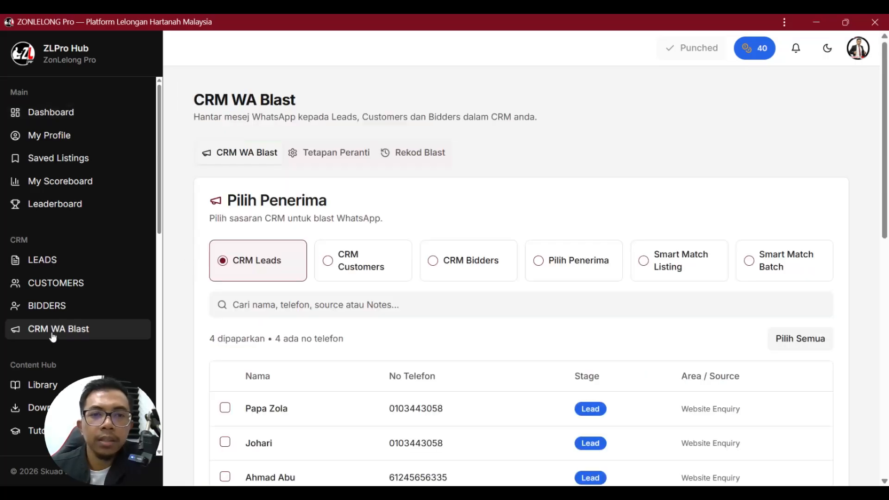
click(325, 158)
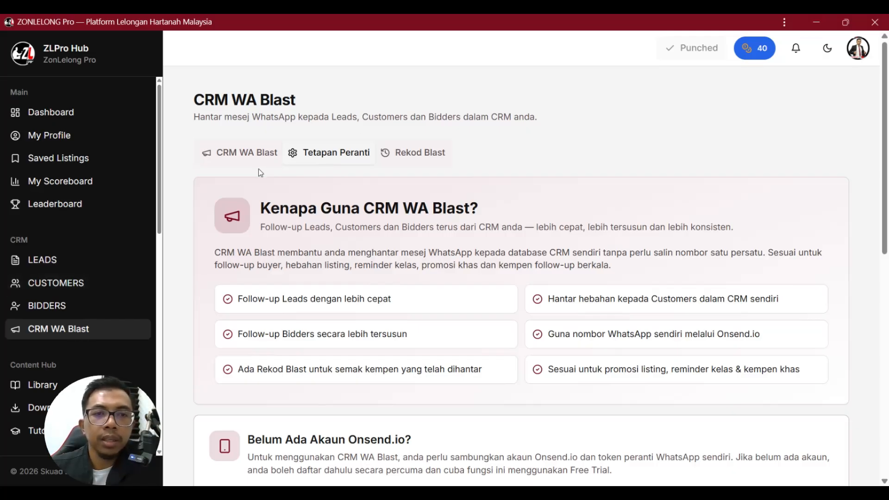
click(249, 158)
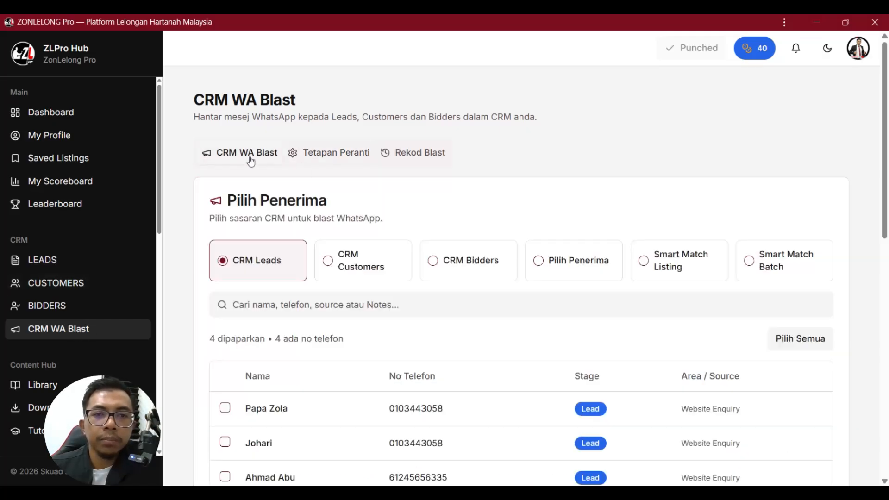
click(330, 157)
Highlight the WhatsApp settings card's heading, Onsend.io instructions and Token Peranti label.
scroll(340, 199, down, 5)
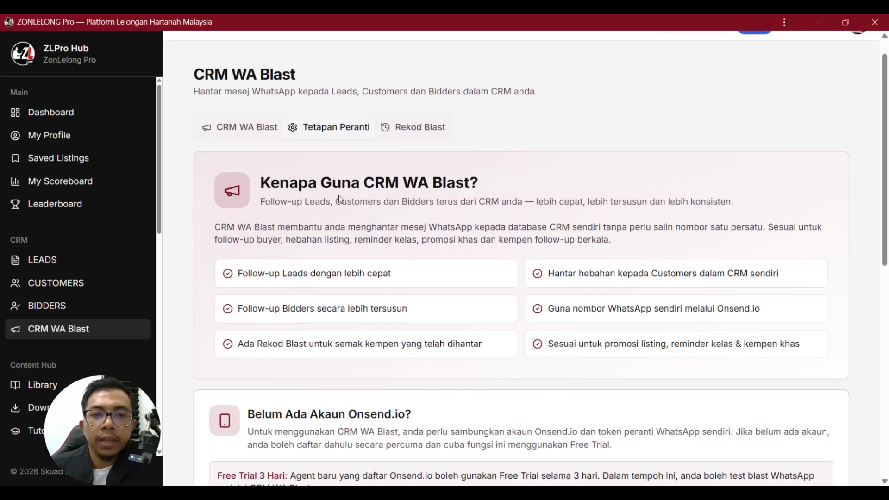
scroll(341, 199, down, 4)
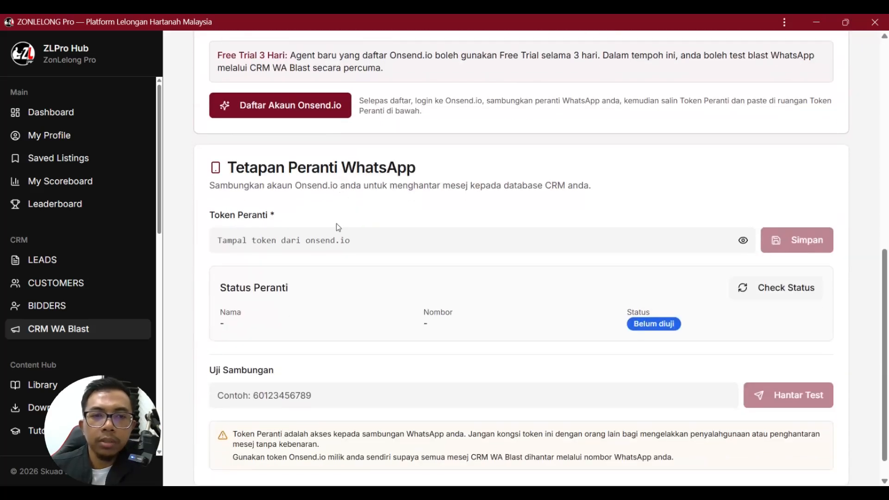
drag(230, 166, 411, 168)
drag(212, 187, 341, 186)
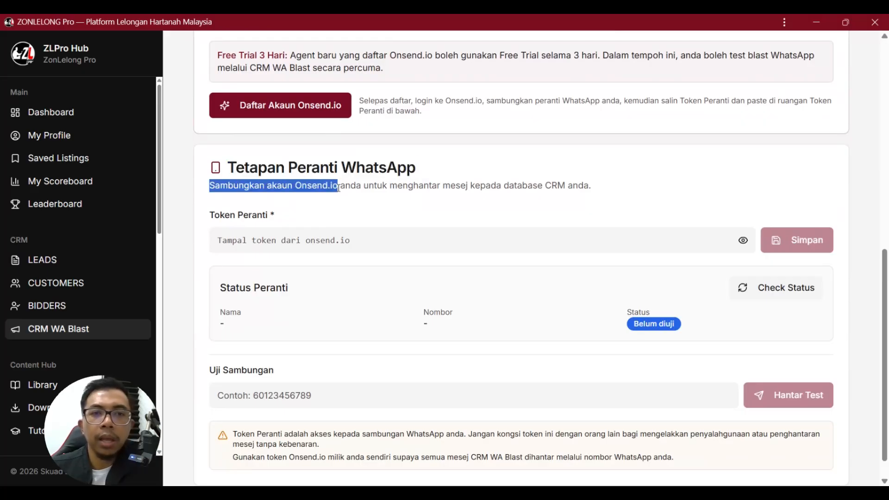
click(443, 185)
drag(432, 186, 591, 185)
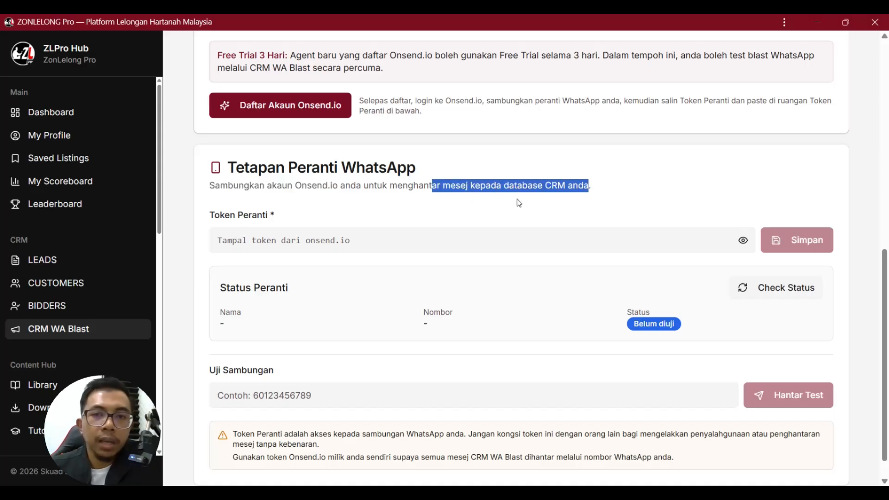
click(477, 198)
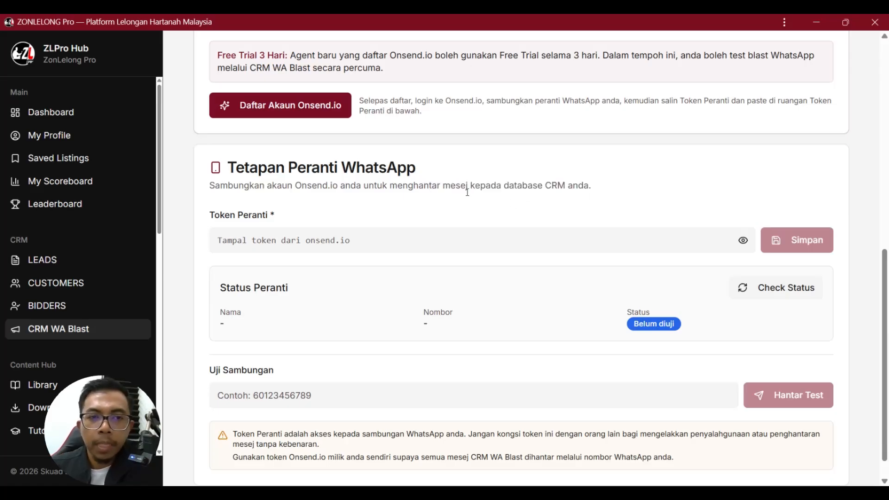
scroll(431, 187, down, 1)
drag(209, 186, 271, 186)
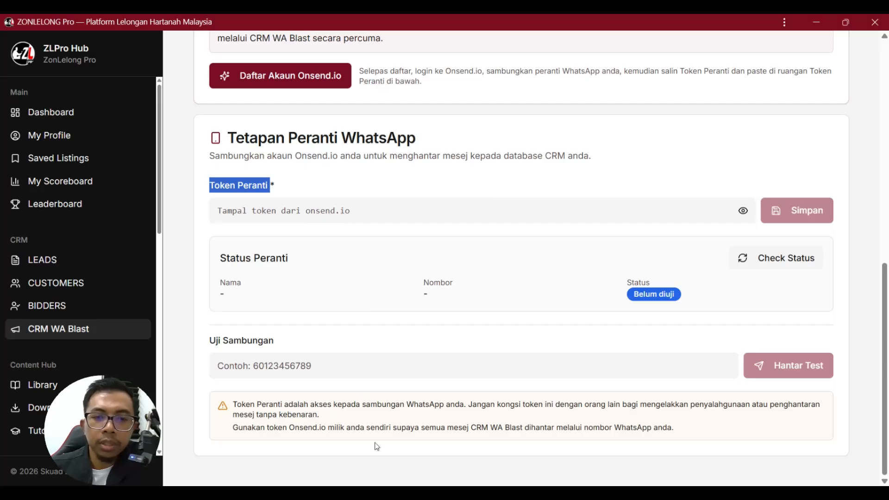
In OnSend's List of Devices, highlight the Unofficial device's CONNECTED status.
mouse_move(403, 493)
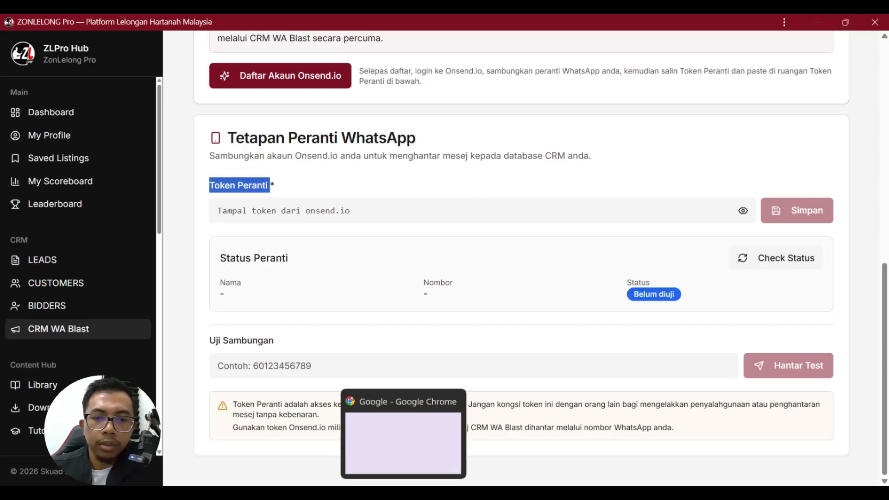
click(403, 492)
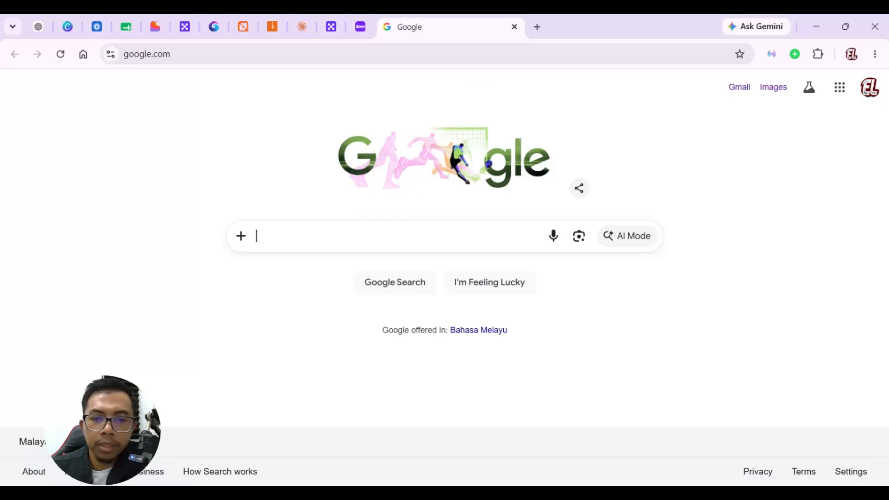
mouse_move(430, 493)
click(440, 439)
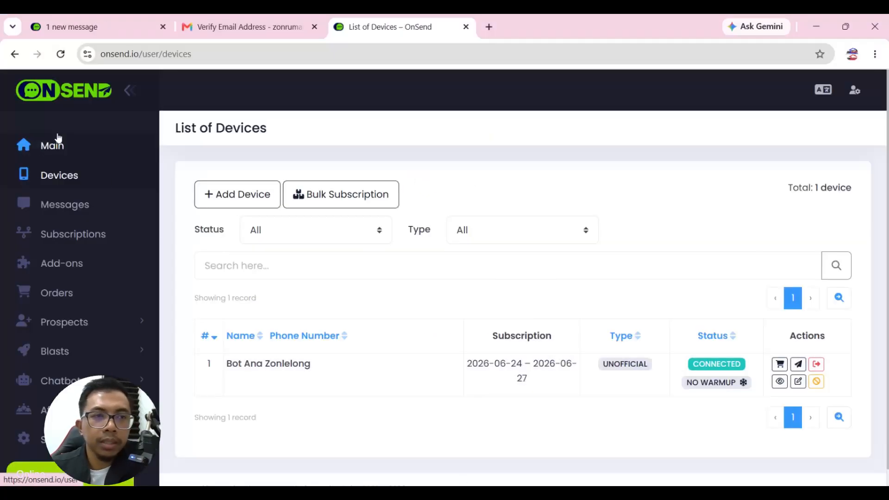
click(53, 148)
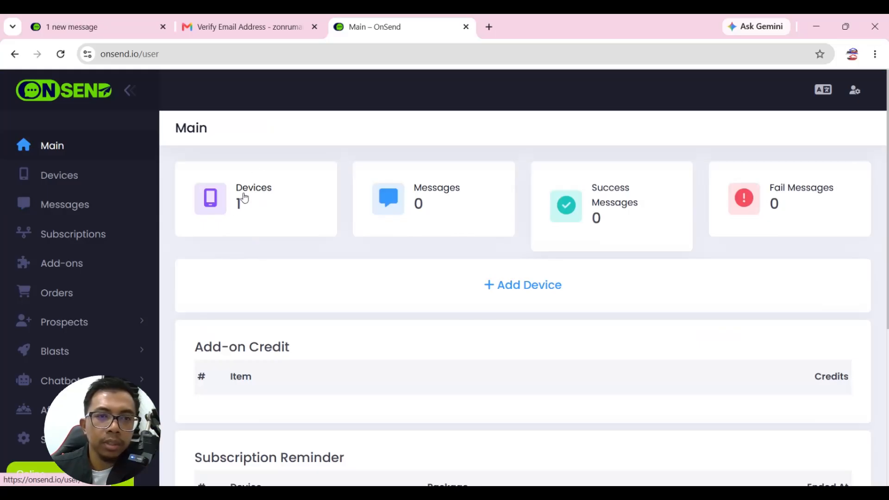
click(243, 193)
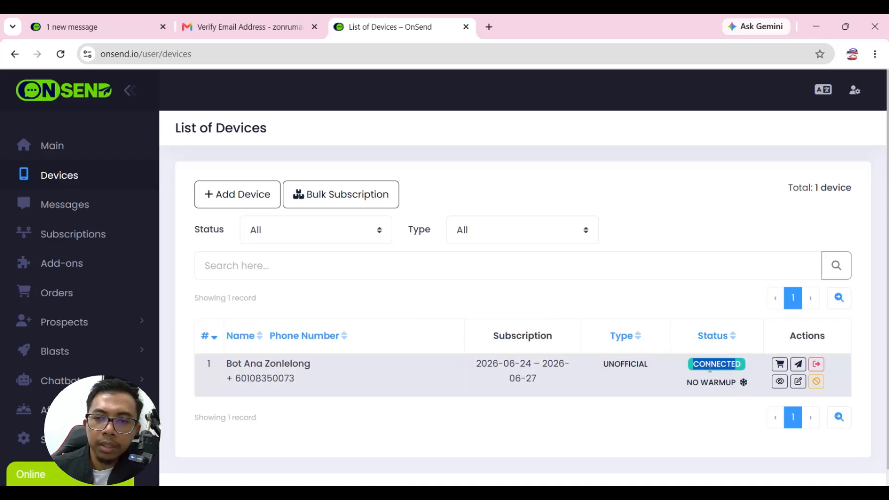
double_click(729, 364)
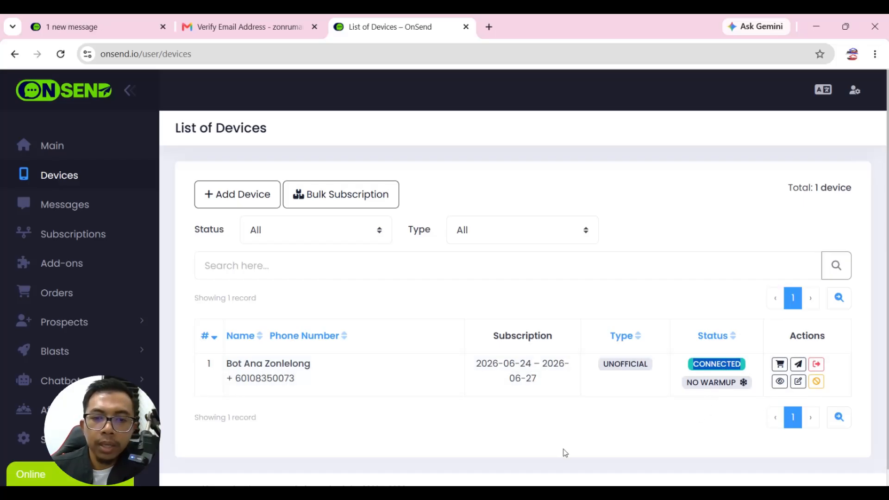
click(463, 496)
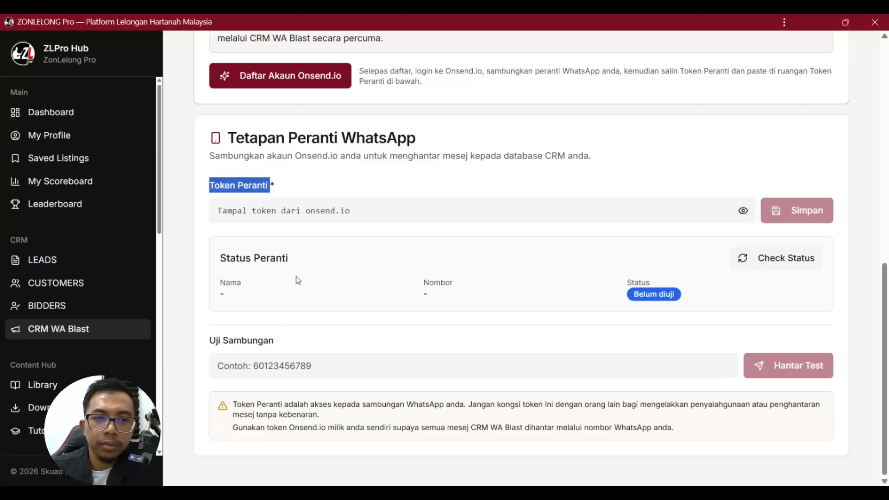
click(229, 188)
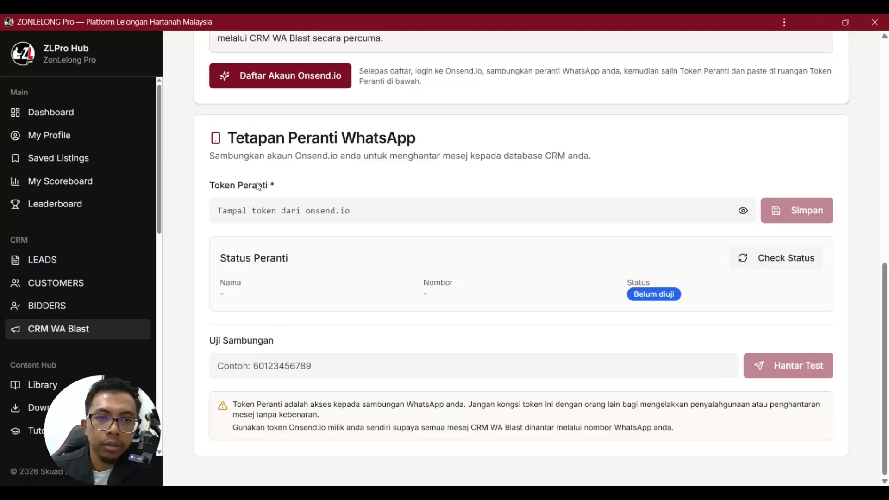
click(480, 496)
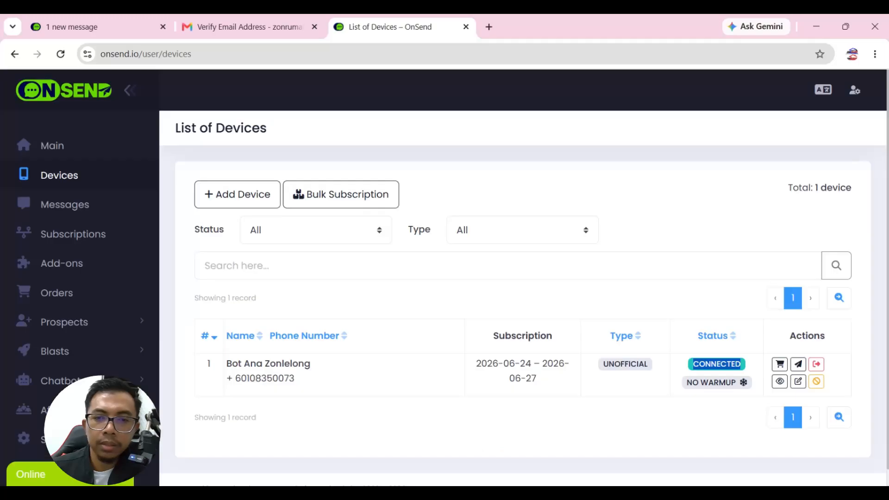
Open the connected device's details and review its token, Trial package and trial dates.
click(780, 382)
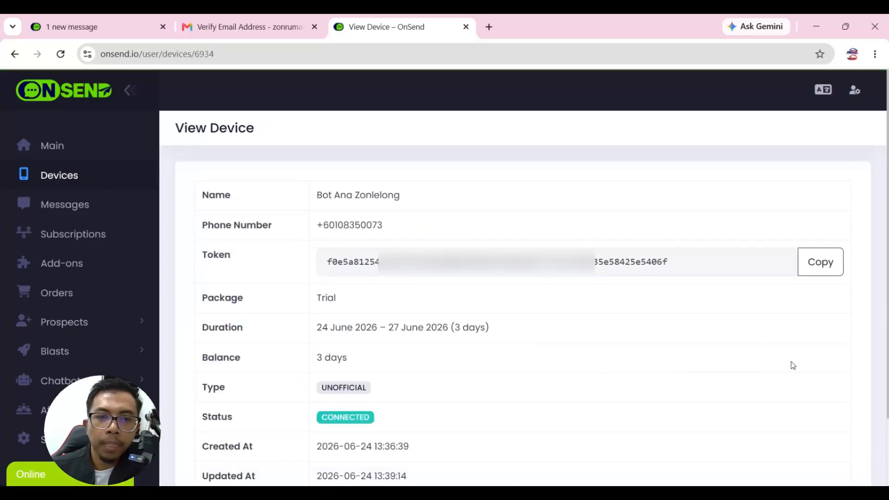
drag(332, 264, 683, 267)
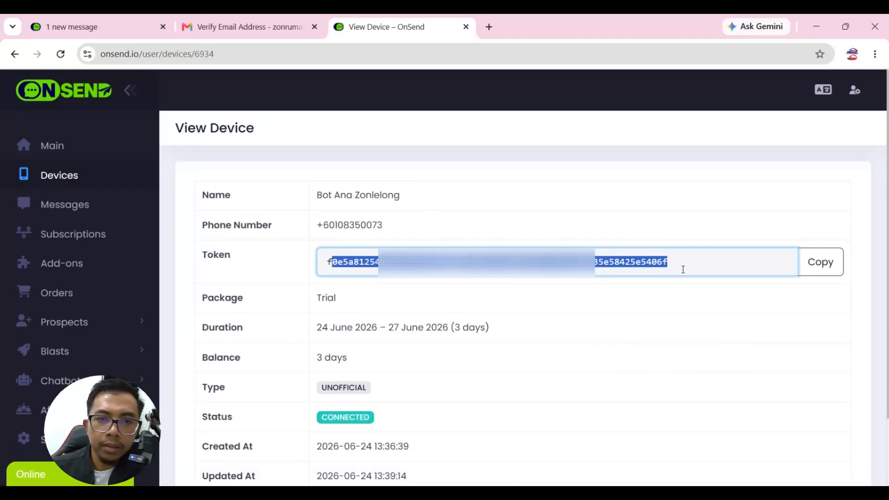
click(443, 302)
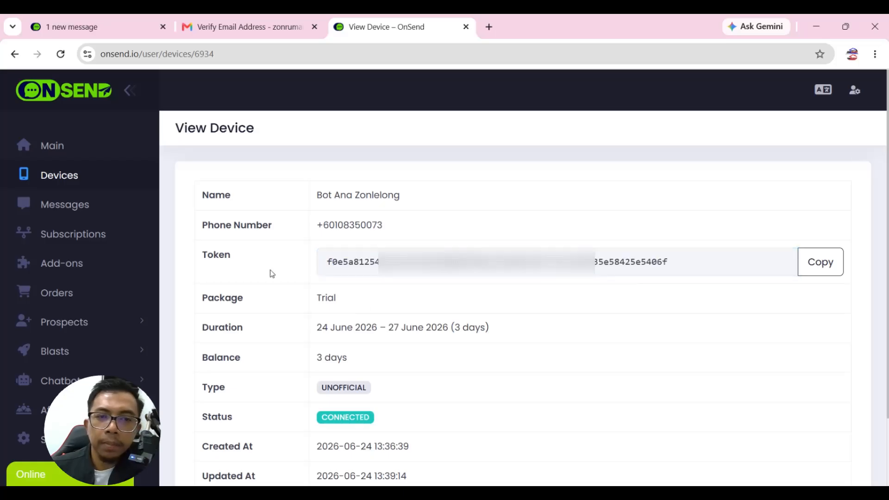
drag(318, 298, 344, 300)
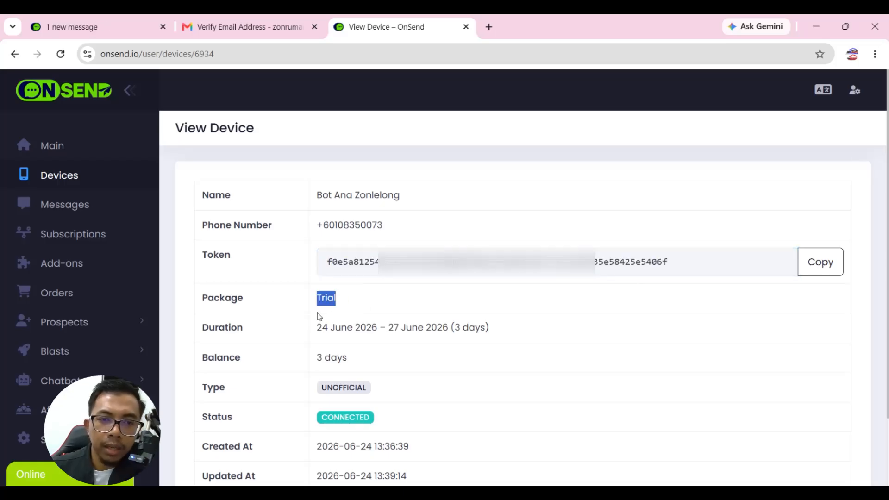
click(319, 317)
drag(314, 332, 501, 331)
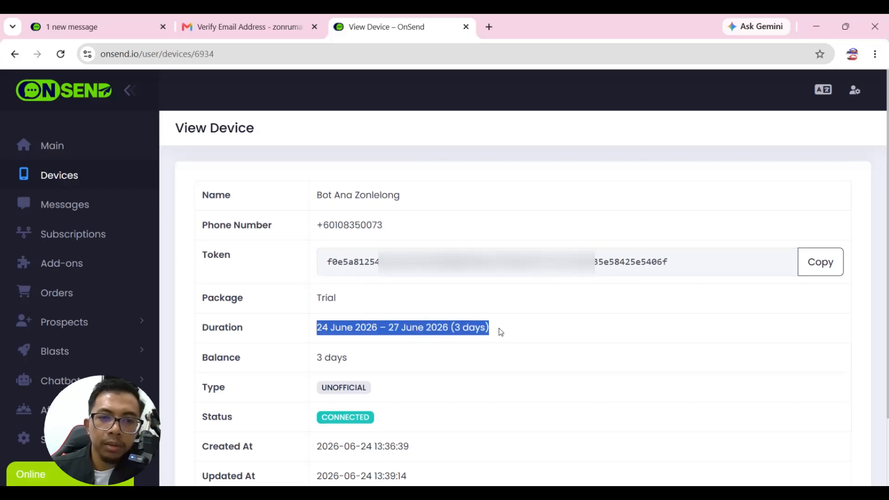
click(320, 327)
Check the Trial package's 3-day length and its remaining 3-day balance.
drag(318, 297, 343, 301)
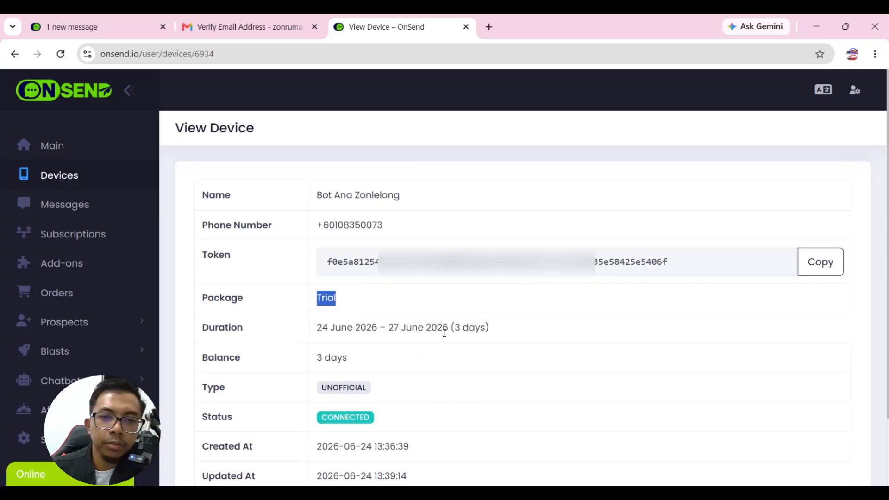
drag(456, 328, 495, 331)
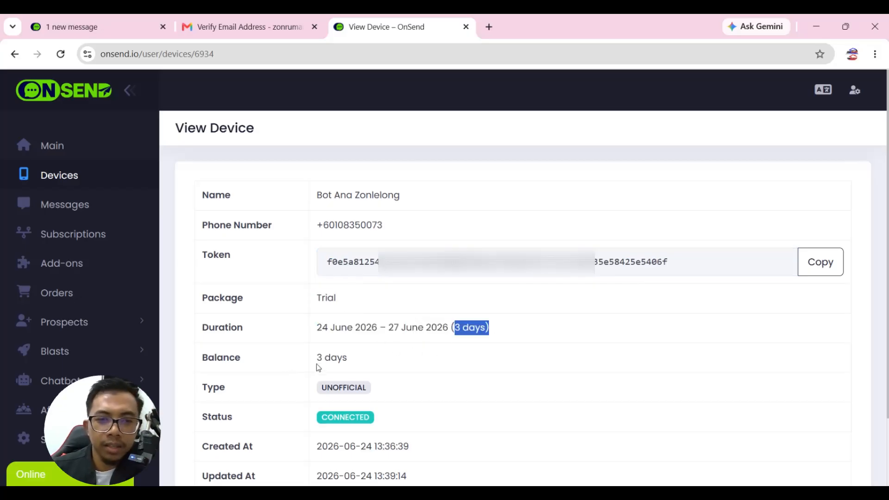
drag(348, 359, 316, 358)
click(367, 361)
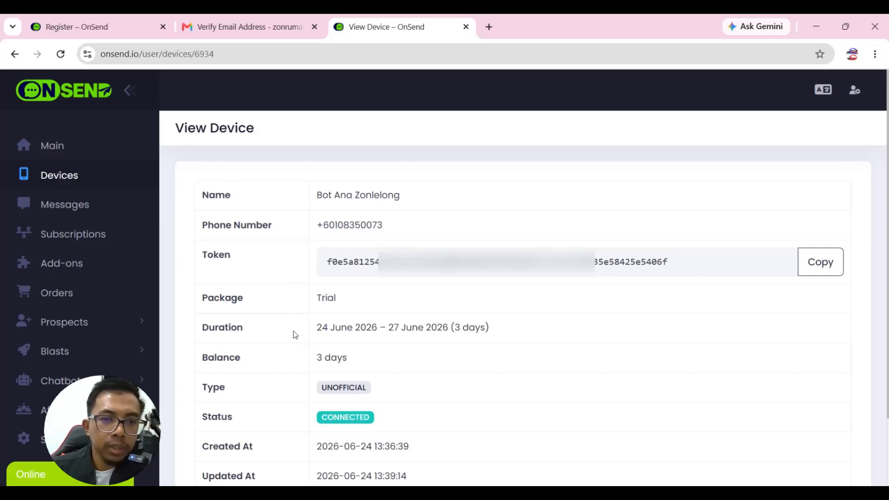
drag(317, 358, 363, 361)
click(404, 350)
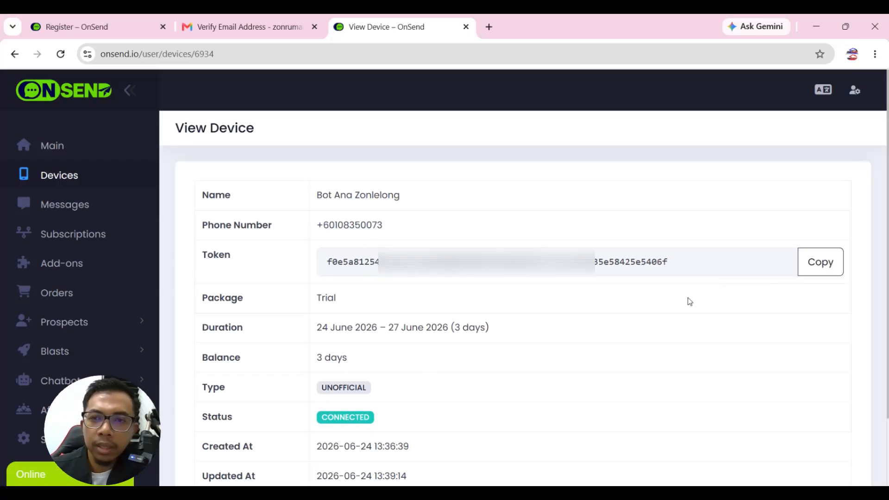
Copy the device token to the clipboard.
click(821, 264)
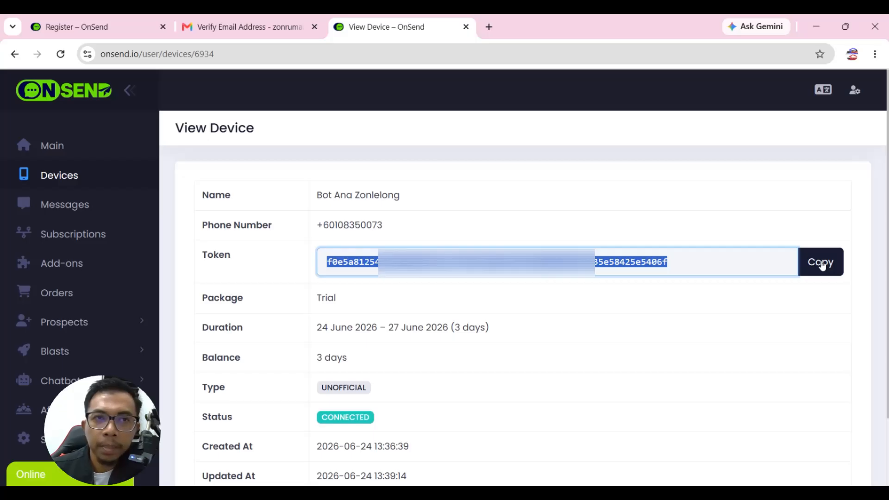
click(822, 265)
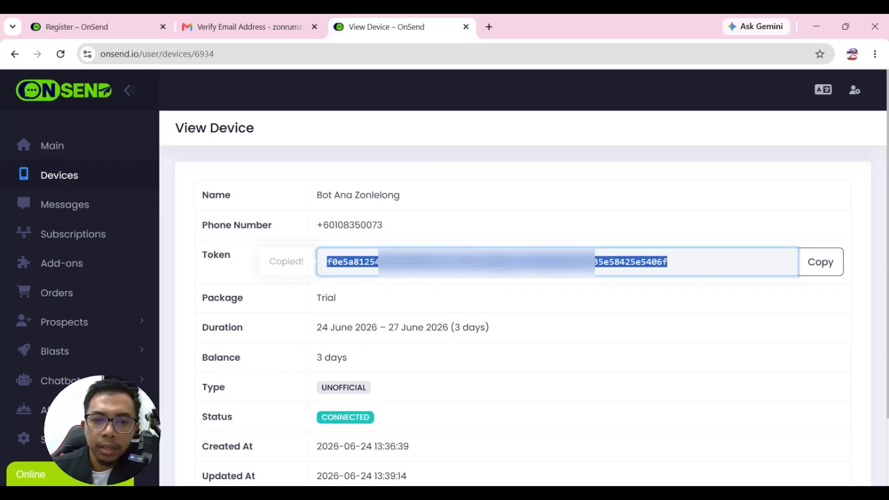
mouse_move(429, 494)
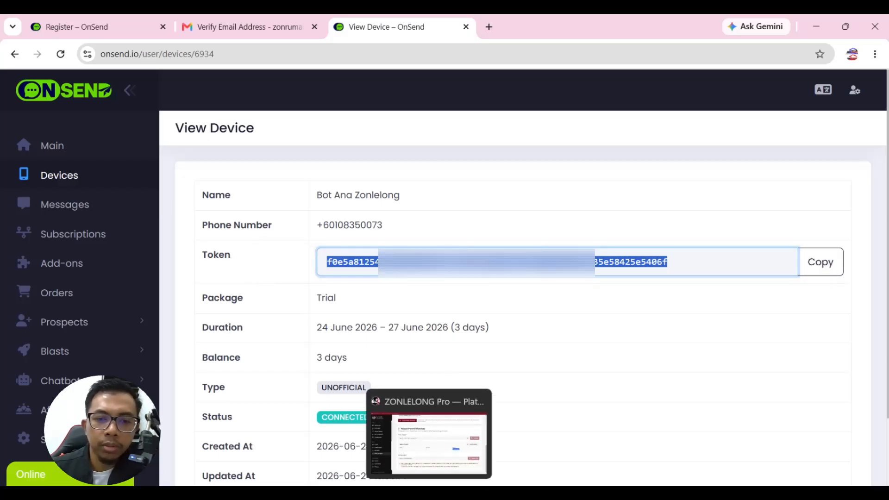
click(429, 439)
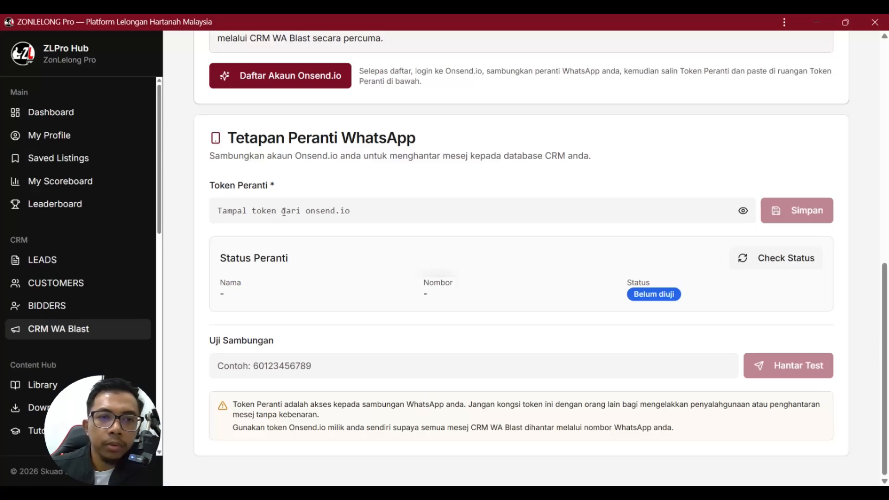
Paste the OnSend device token into the Token Peranti field and save it with Simpan.
click(224, 213)
right_click(224, 213)
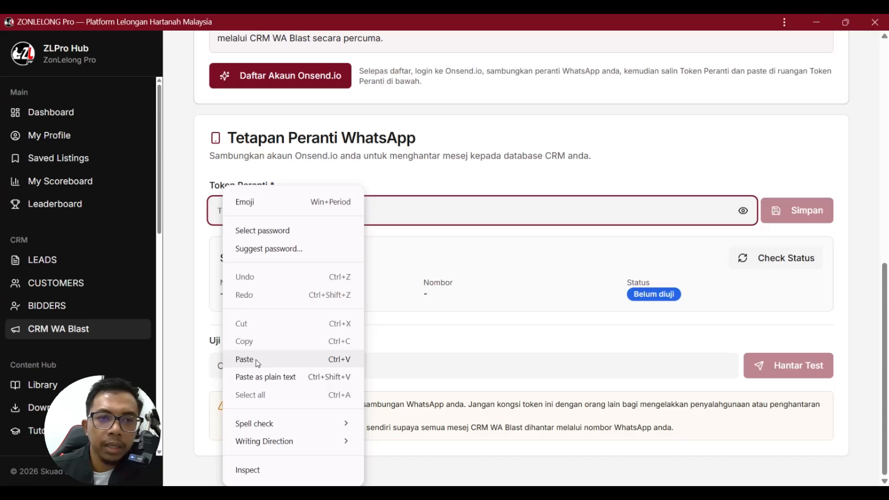
click(245, 359)
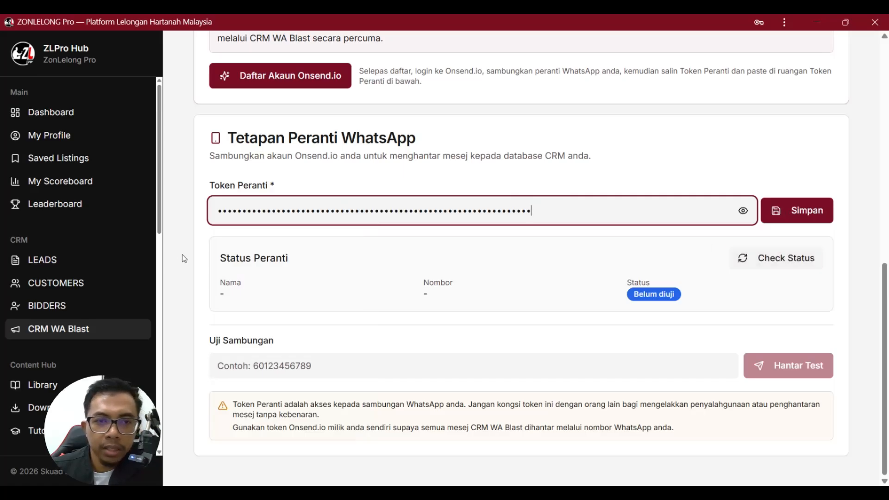
drag(221, 258, 312, 258)
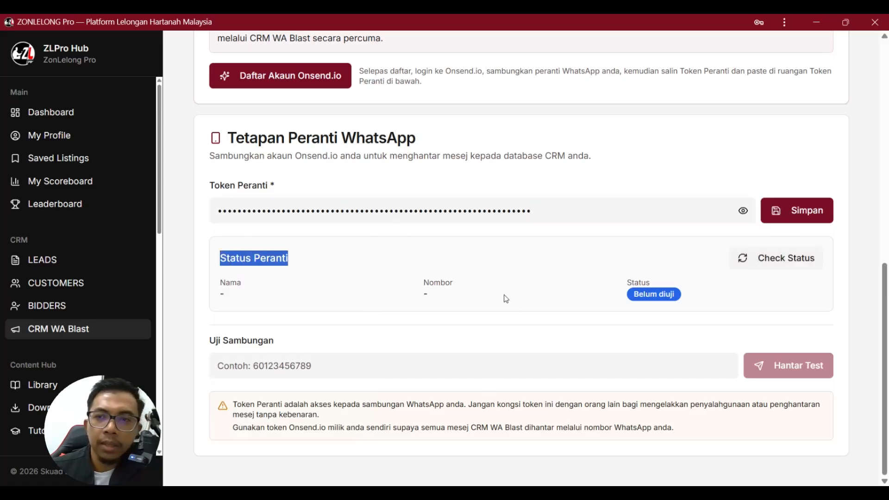
click(804, 215)
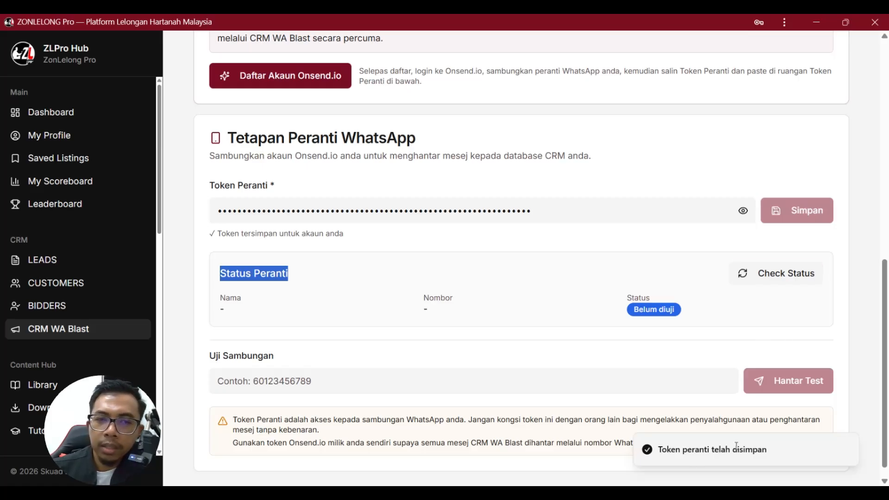
click(380, 255)
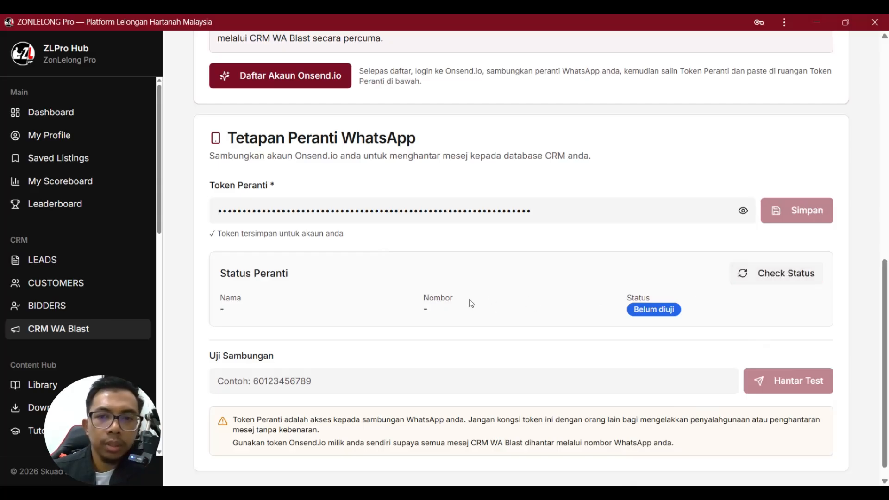
Run Check Status until it shows the bot device connected with its WhatsApp number.
click(775, 277)
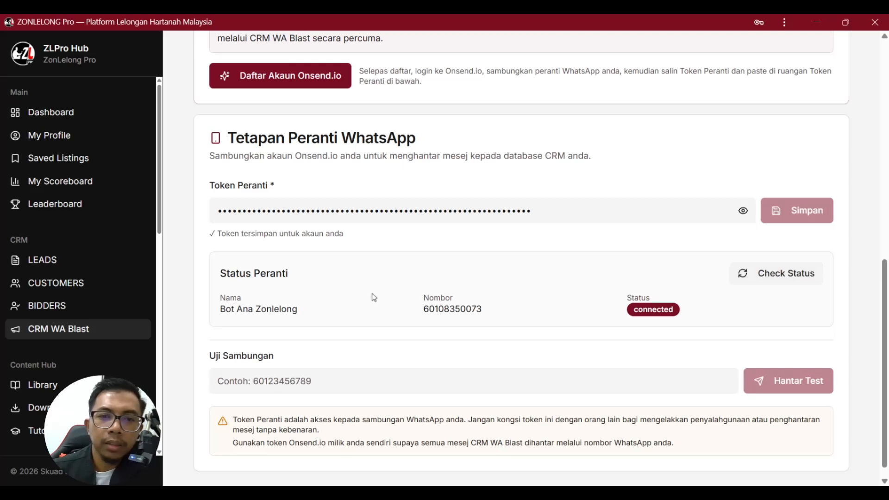
drag(634, 309, 672, 309)
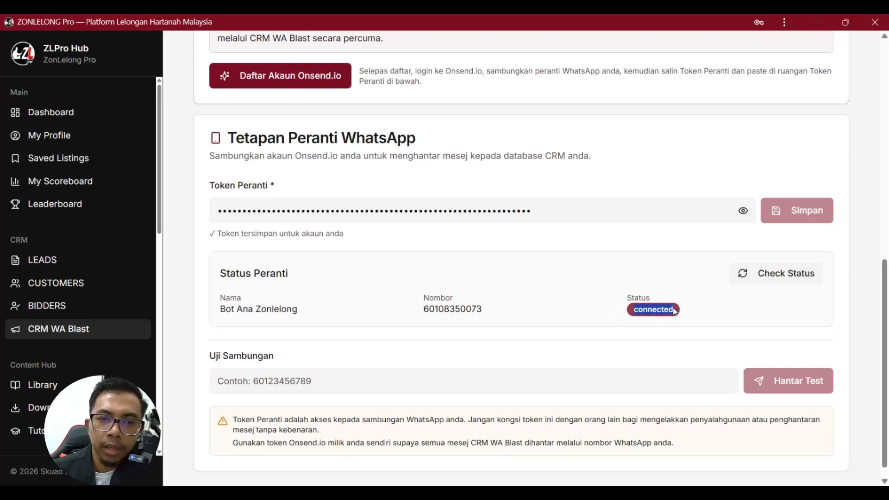
click(552, 343)
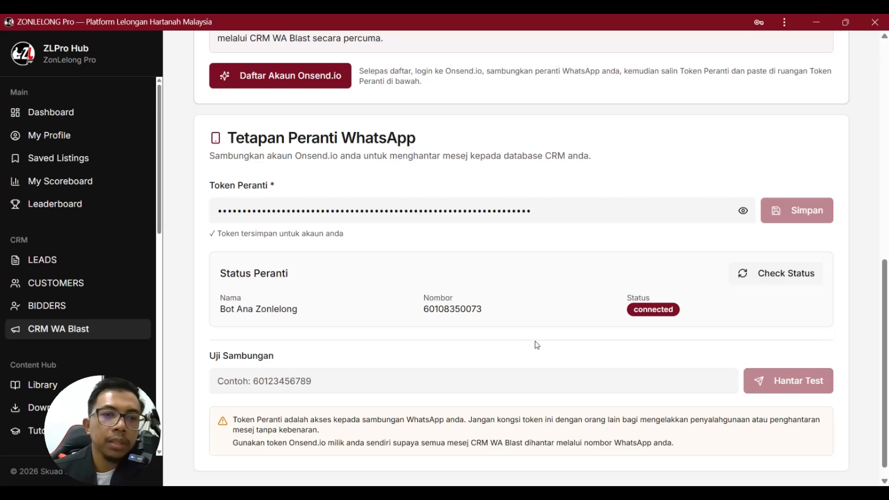
scroll(480, 351, up, 3)
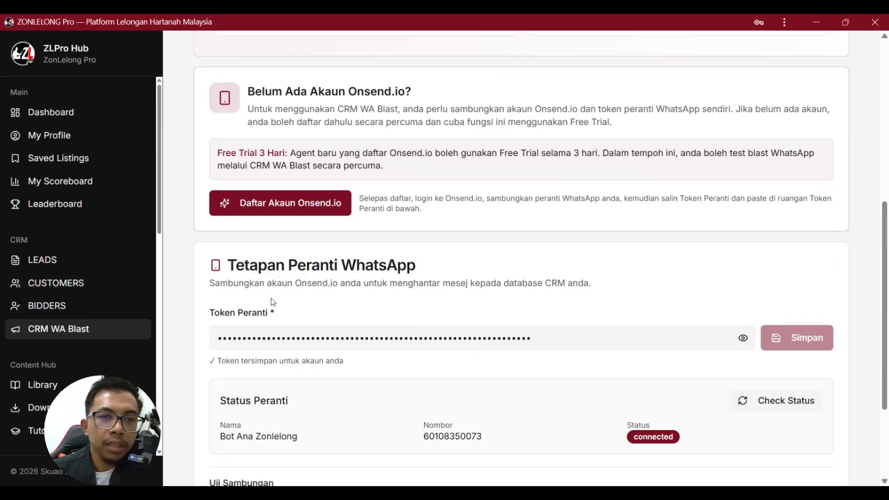
scroll(406, 317, up, 8)
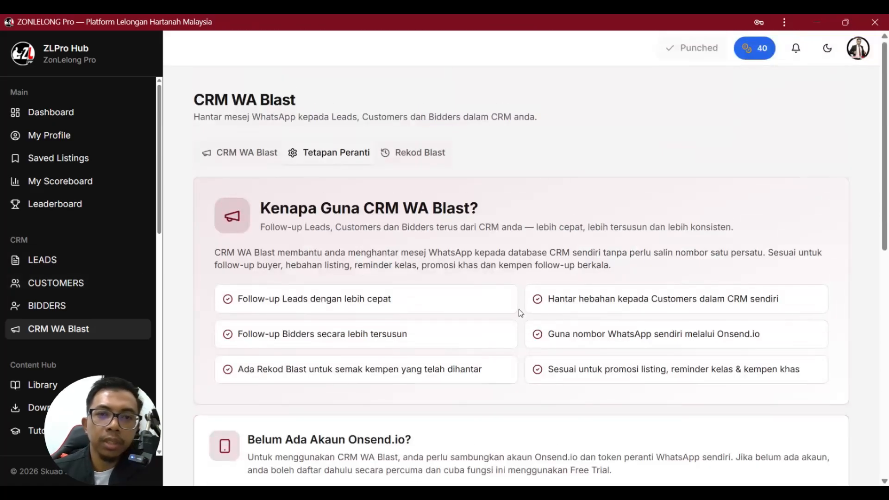
scroll(530, 324, down, 10)
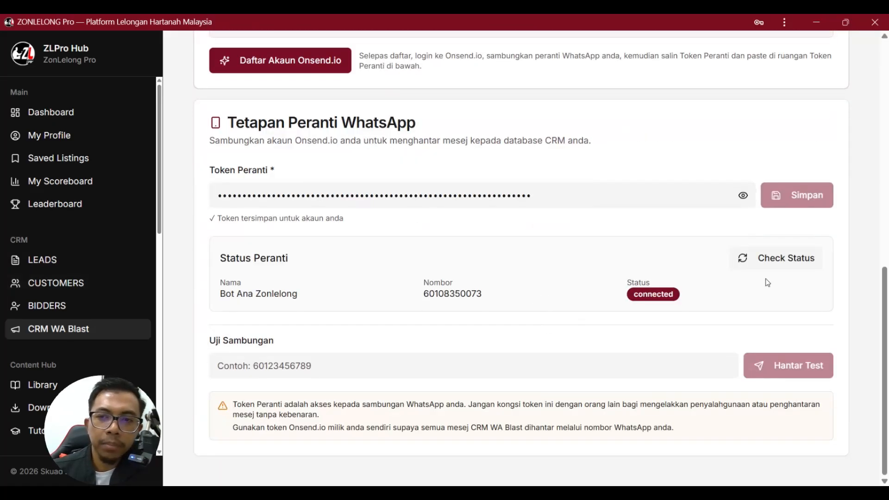
click(774, 259)
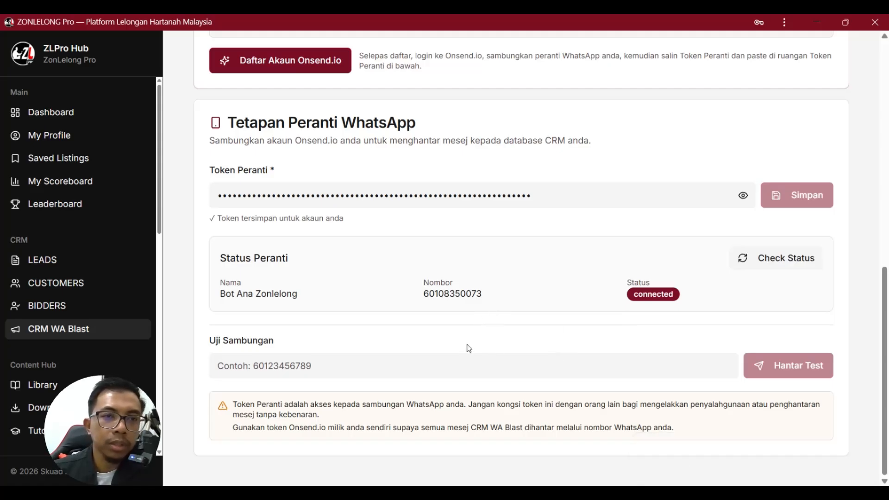
click(778, 262)
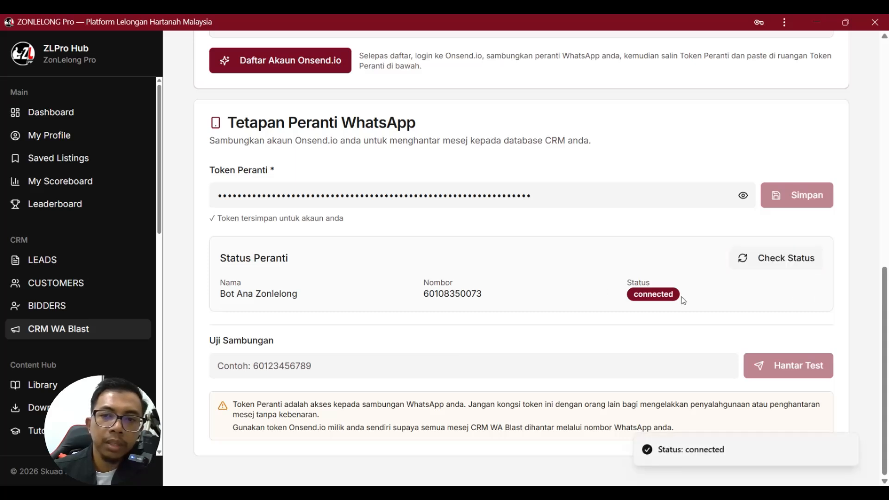